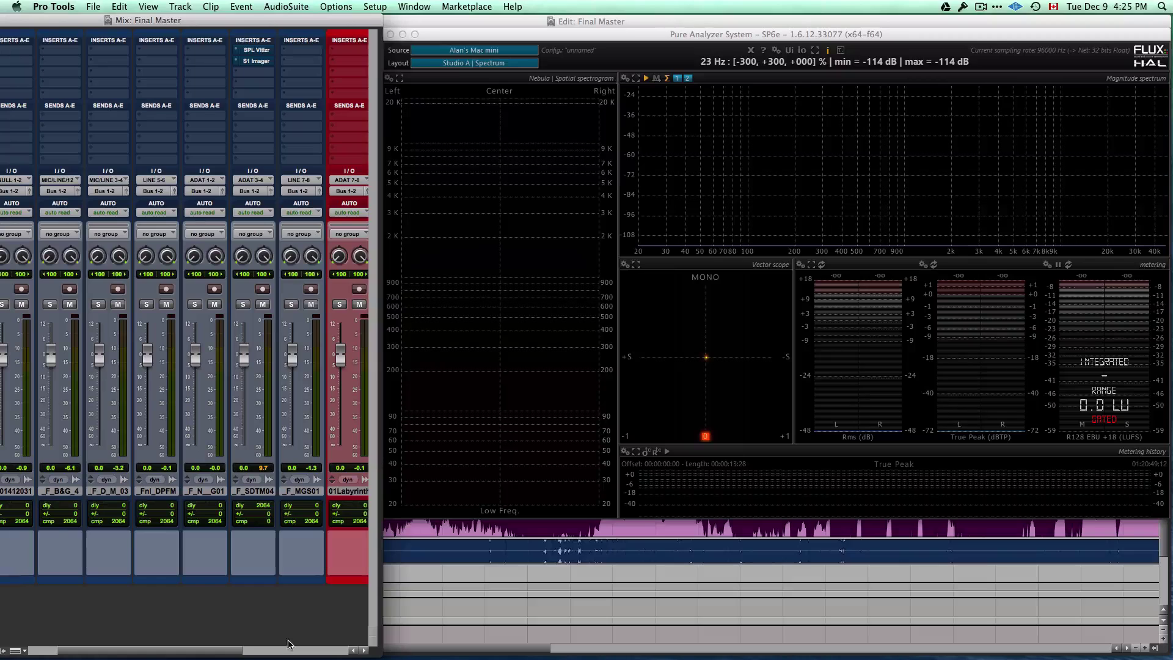
# Inspect the Sample Grabber insert on the Final track, close it and switch to the Pure Analyzer System window
pyautogui.hscroll(5, 286, 646)
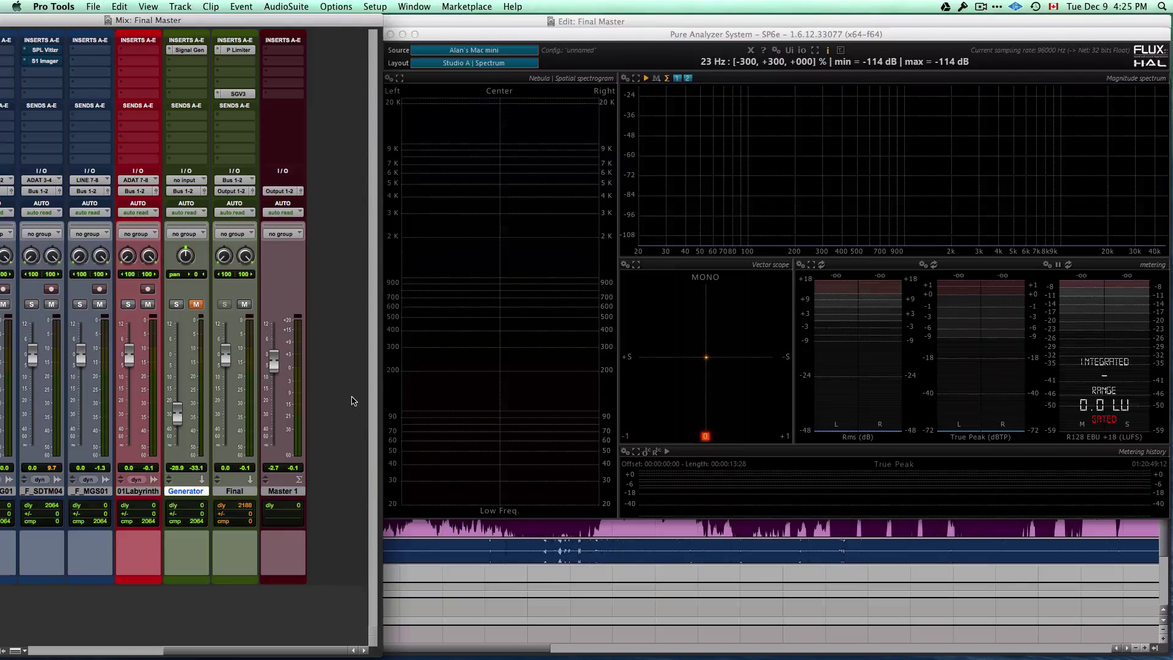
pyautogui.press('super+Tab')
pyautogui.press('super+Tab')
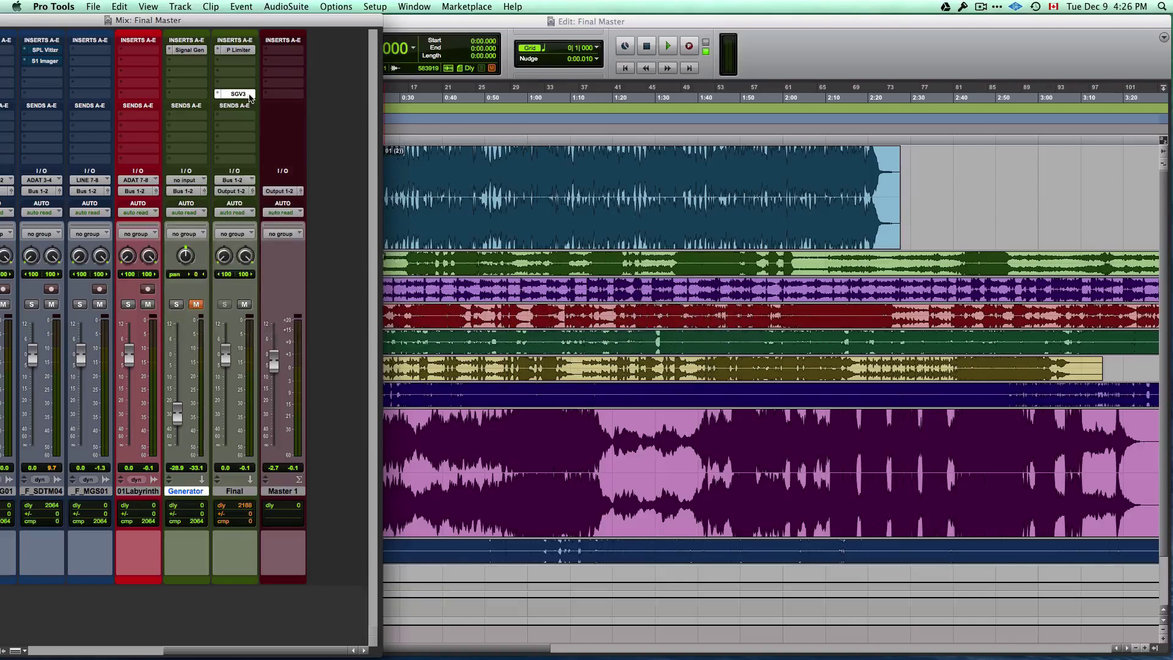
pyautogui.click(248, 94)
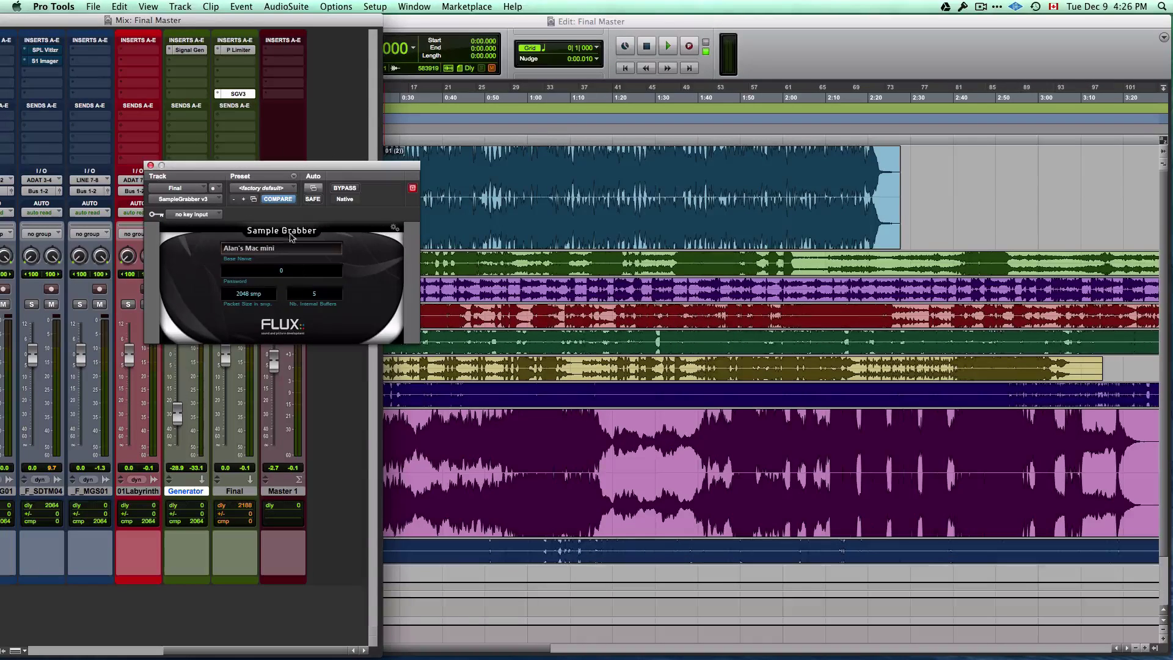
pyautogui.click(152, 166)
pyautogui.press('super+Tab')
pyautogui.press('super+Tab')
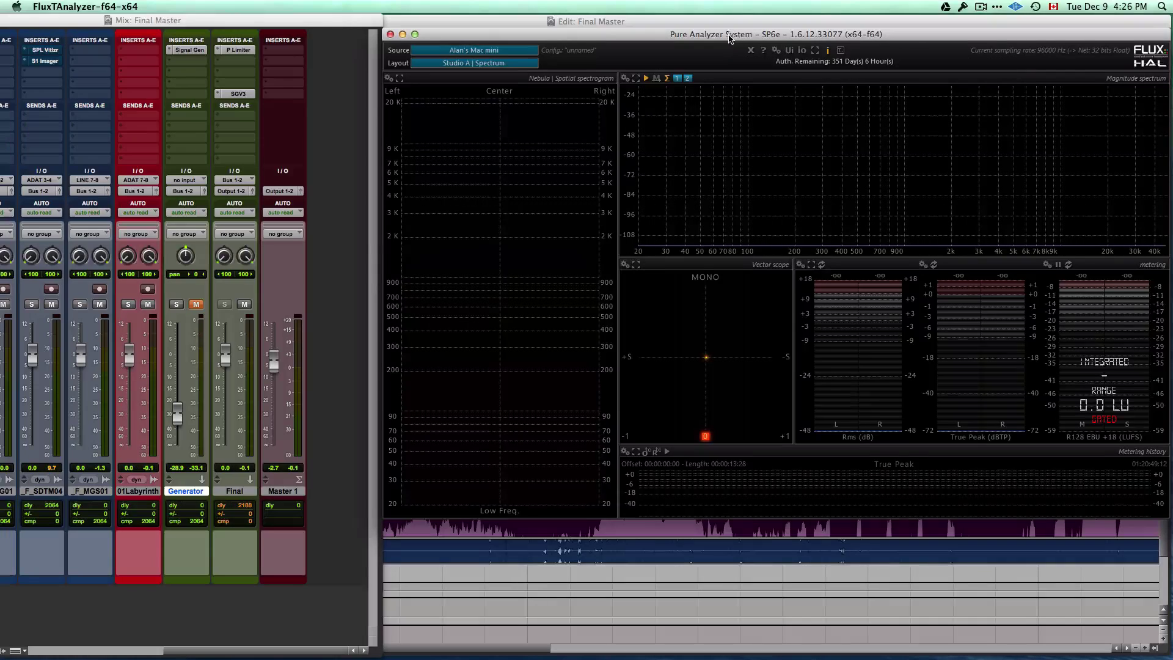
pyautogui.moveTo(729, 39); pyautogui.dragTo(727, 39)
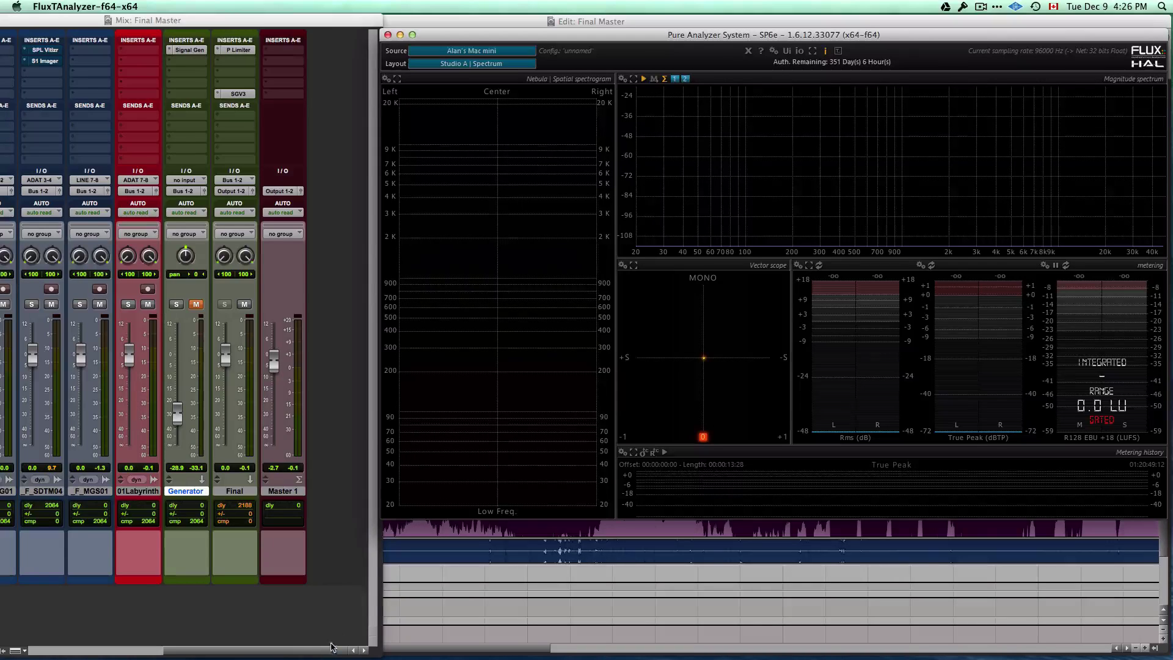
# Start playback of the session and lower the Master 1 fader to about -14.2 dB
pyautogui.moveTo(322, 655); pyautogui.dragTo(305, 653)
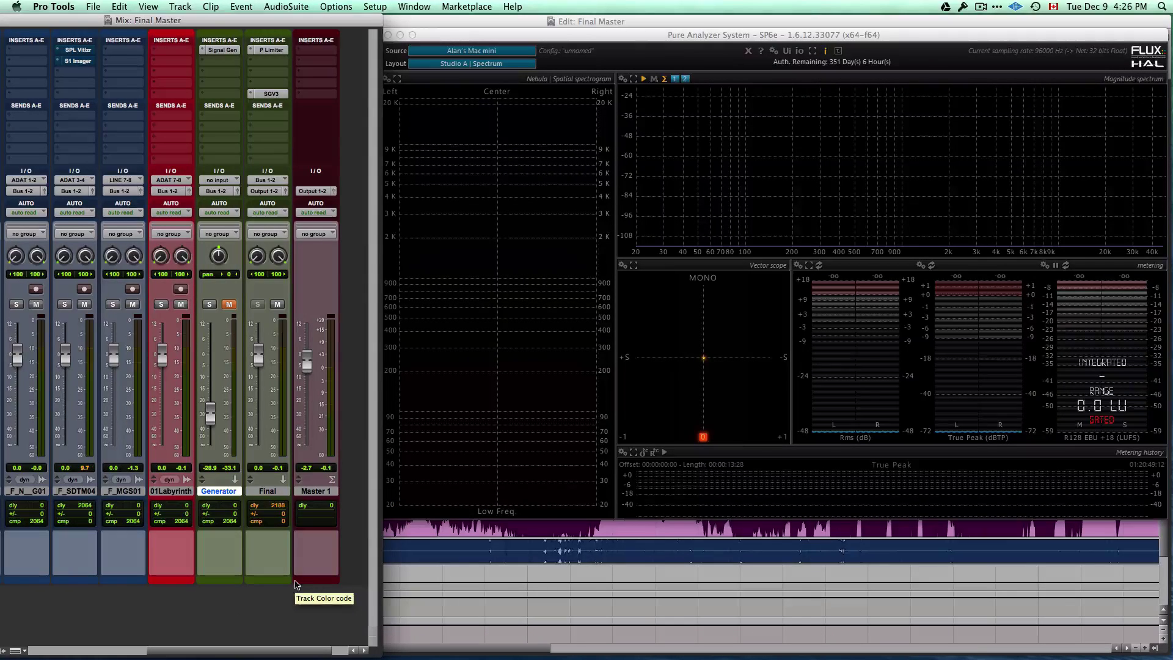
pyautogui.moveTo(296, 651); pyautogui.dragTo(129, 646)
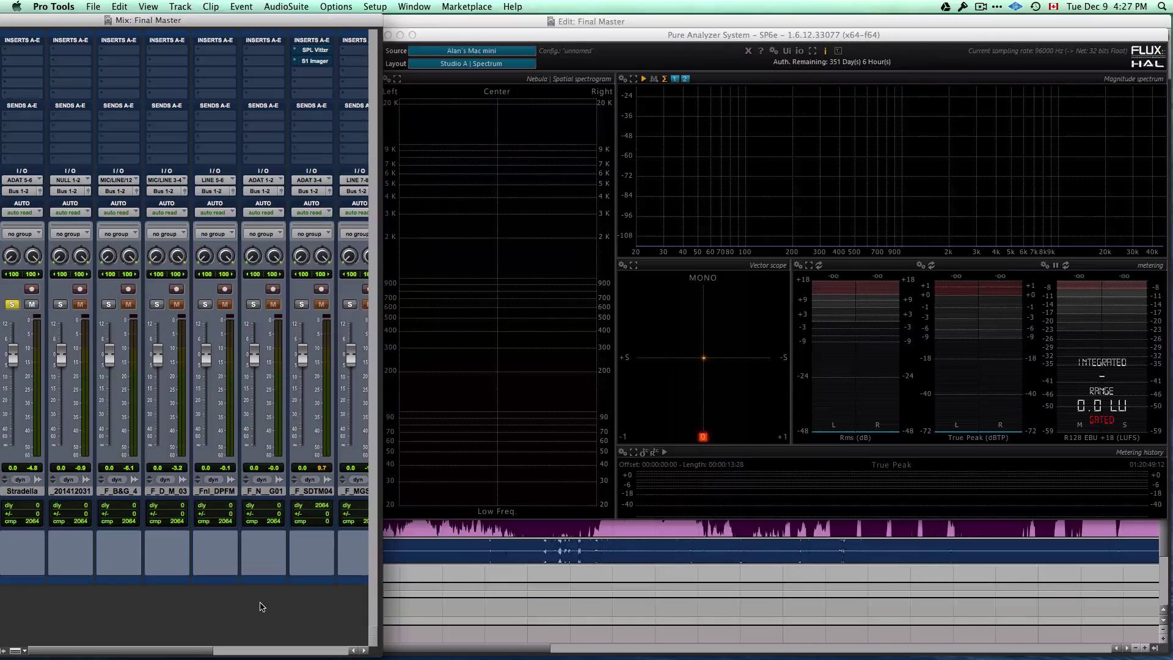
pyautogui.press('space')
pyautogui.click(329, 651)
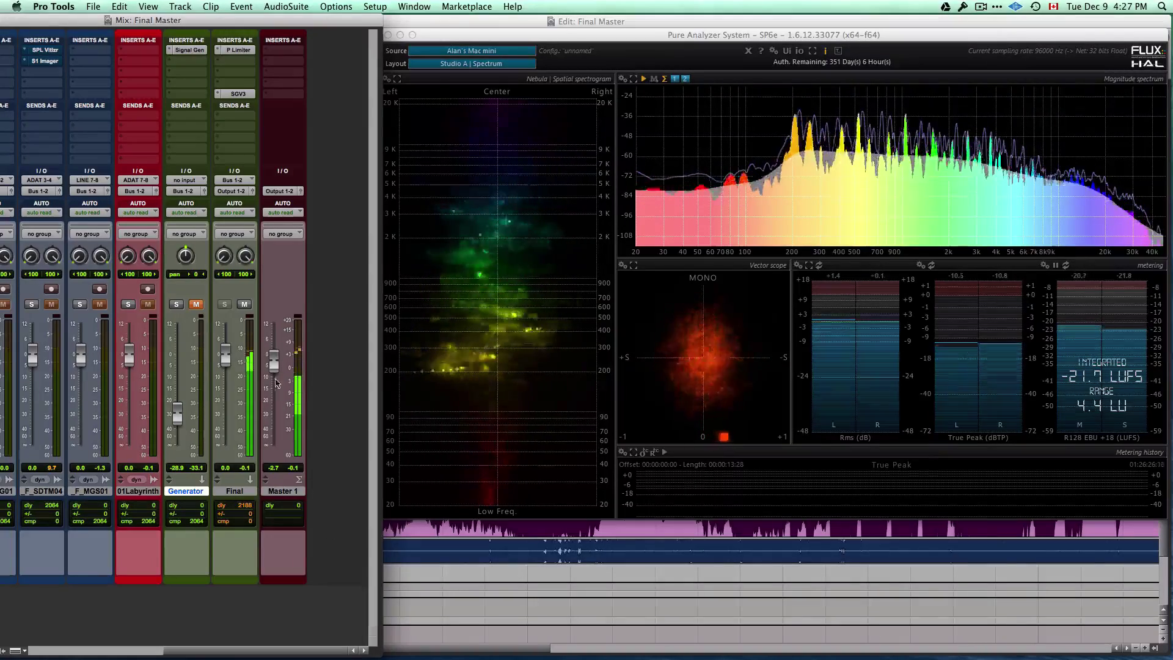
pyautogui.moveTo(274, 362); pyautogui.dragTo(270, 408)
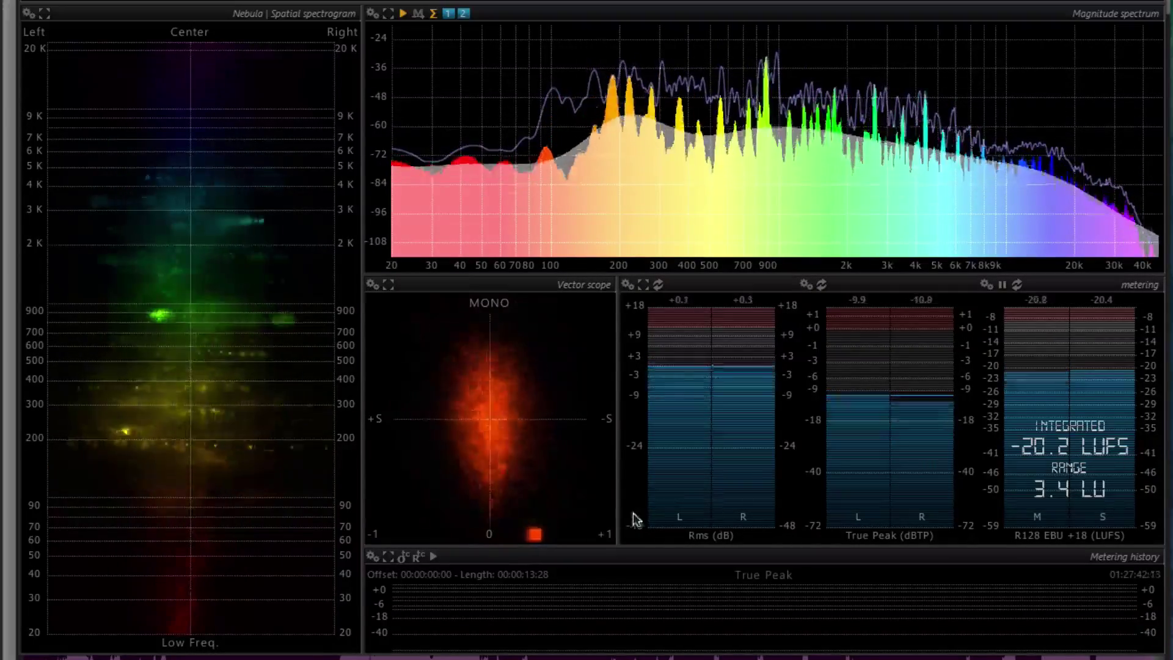
# Enlarge the analyzer's vector scope to full view and restore the multi-meter layout
pyautogui.doubleClick(524, 348)
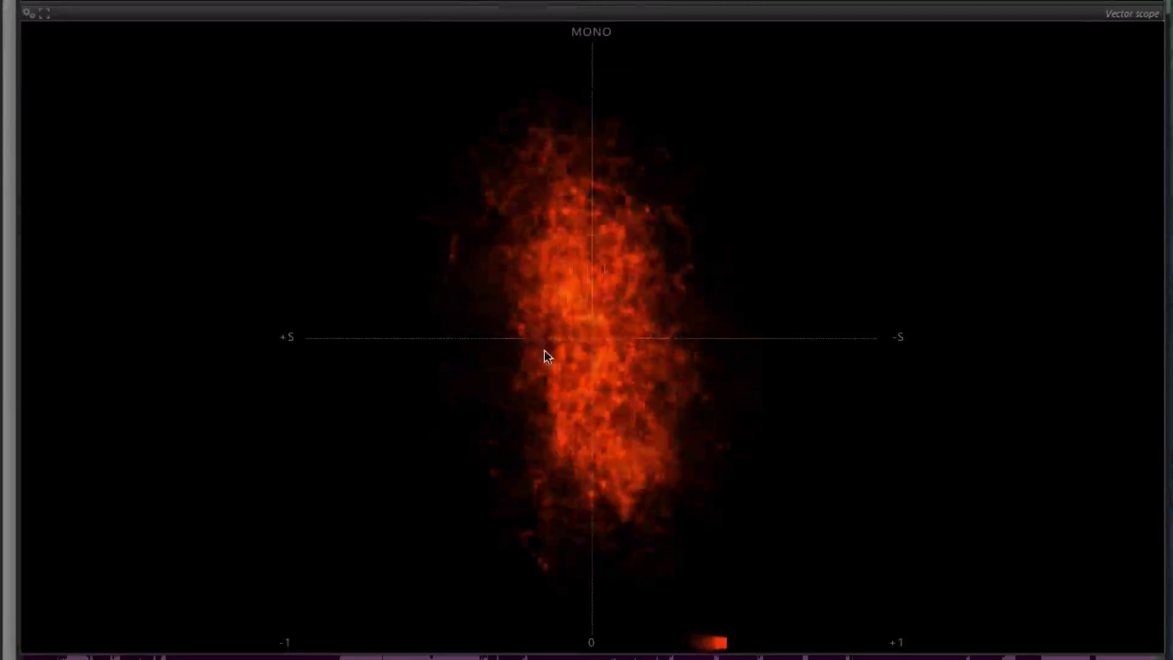
pyautogui.doubleClick(498, 234)
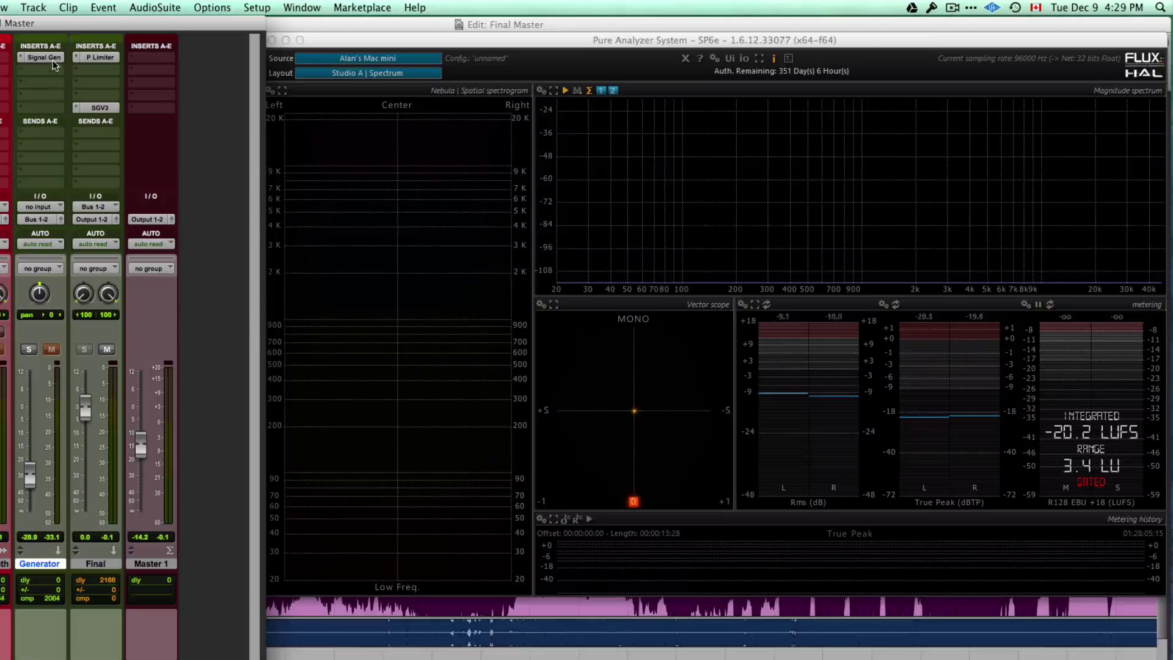
# Solo the Generator track and set its fader to about -16.9 dB
pyautogui.click(44, 58)
pyautogui.click(49, 61)
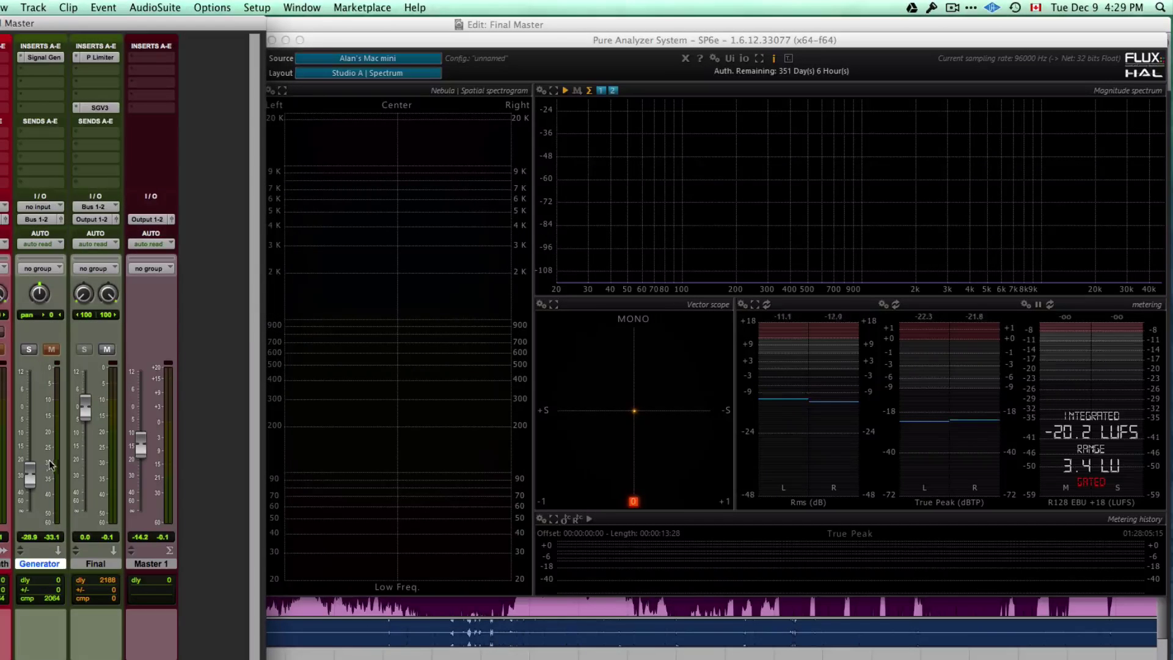
pyautogui.click(29, 349)
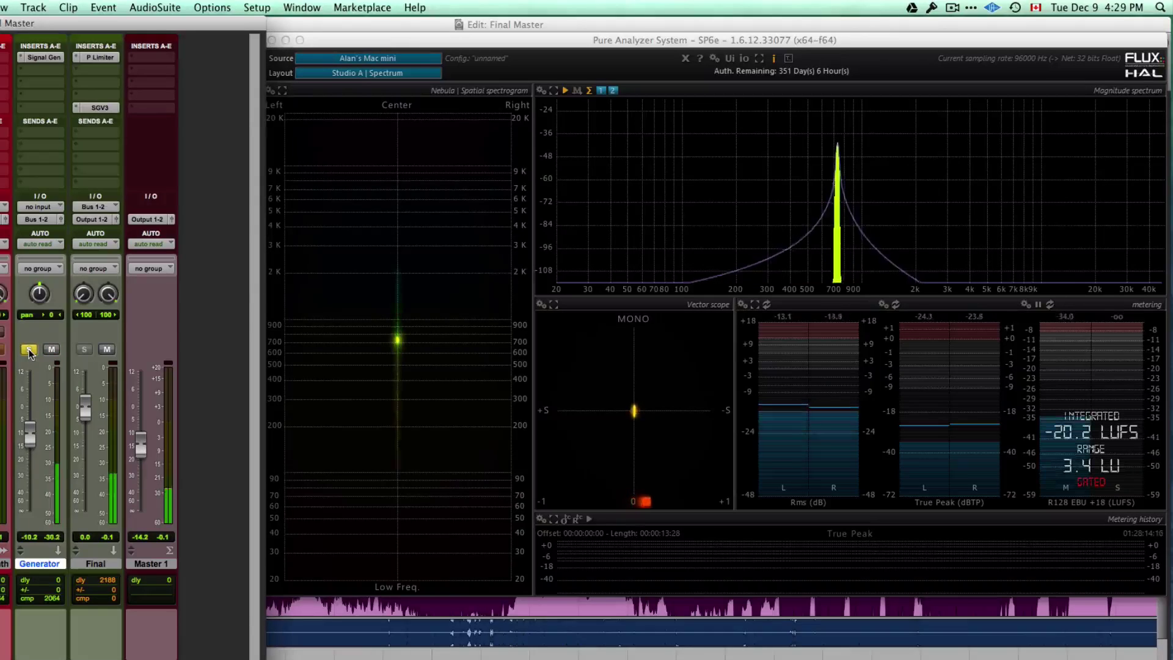
pyautogui.moveTo(29, 443); pyautogui.dragTo(29, 447)
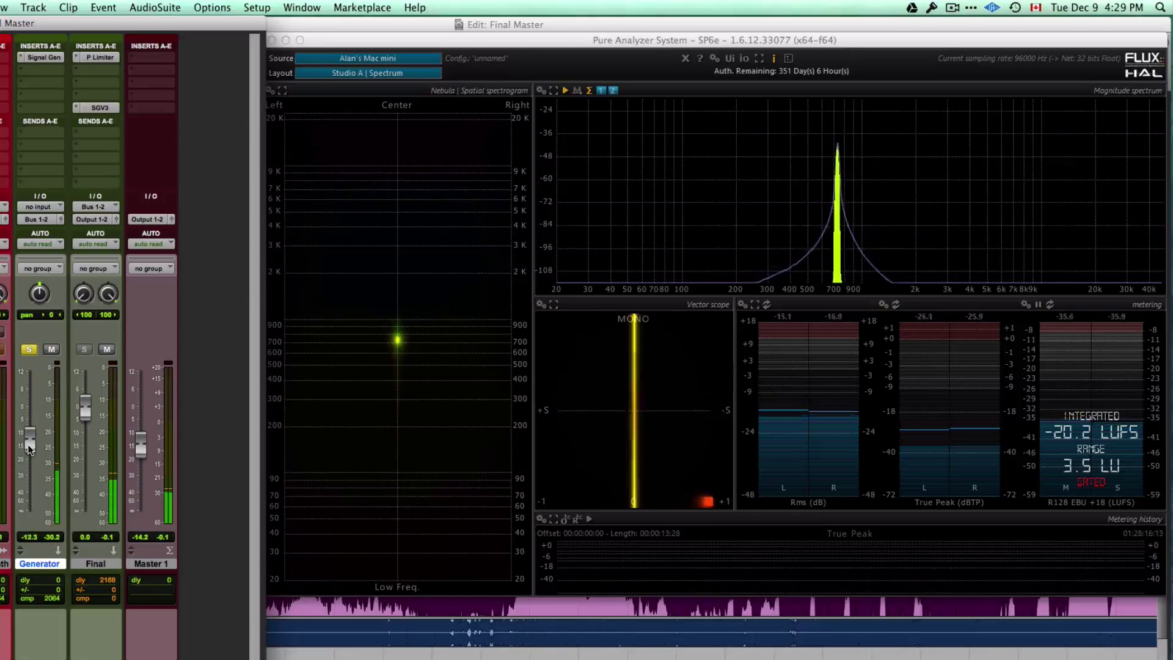
pyautogui.moveTo(29, 446); pyautogui.dragTo(29, 466)
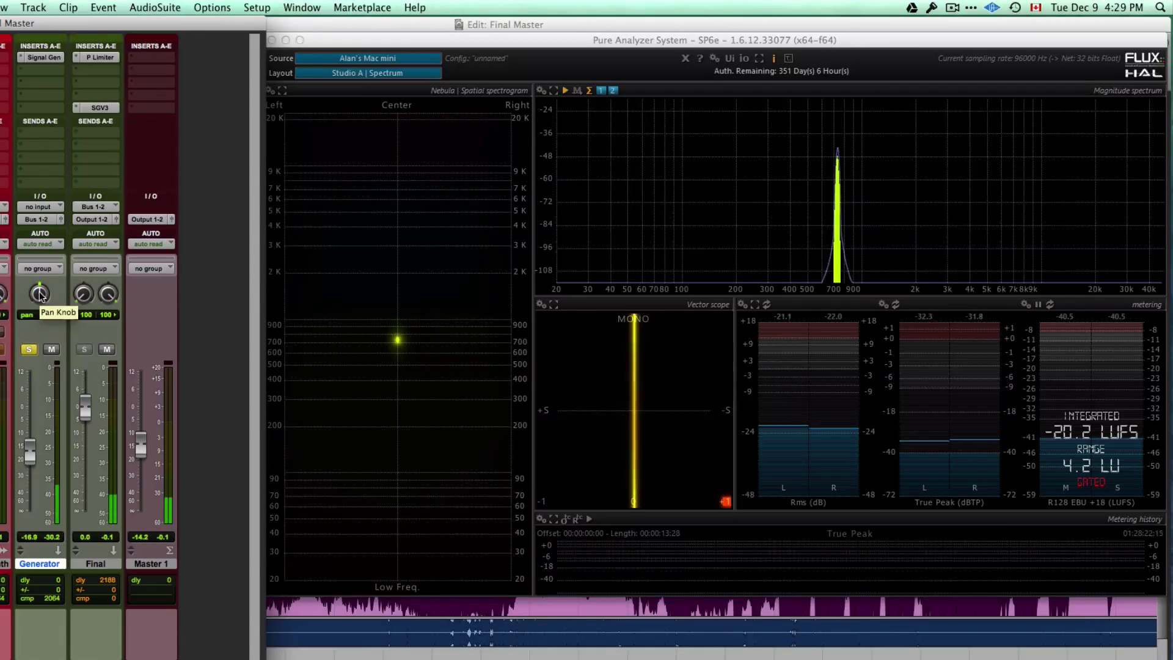
# Compare the Signal Generator's frequency setting with the tone's position in the spatial spectrogram, and close the plug-in
pyautogui.click(53, 56)
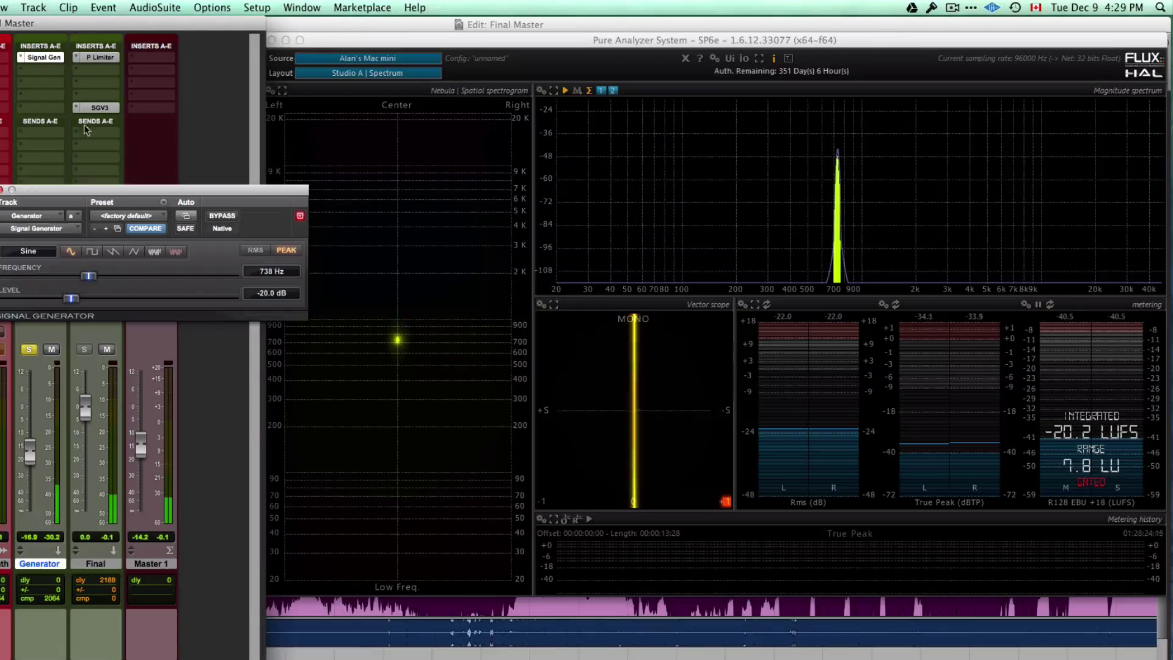
pyautogui.moveTo(399, 340)
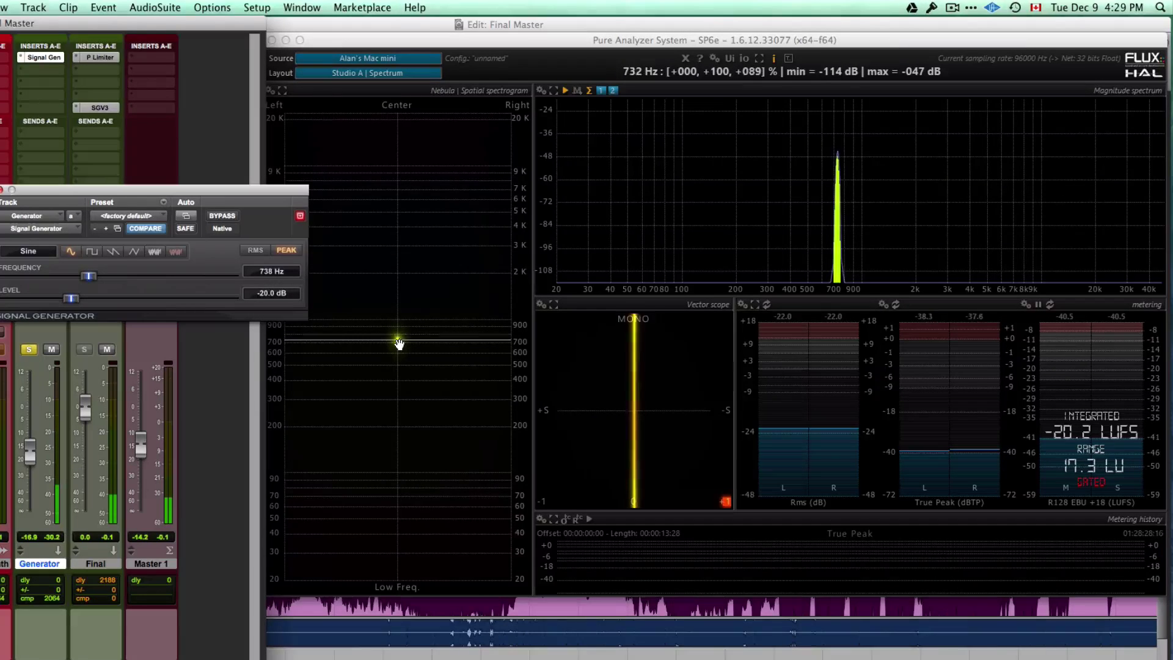
pyautogui.click(2, 190)
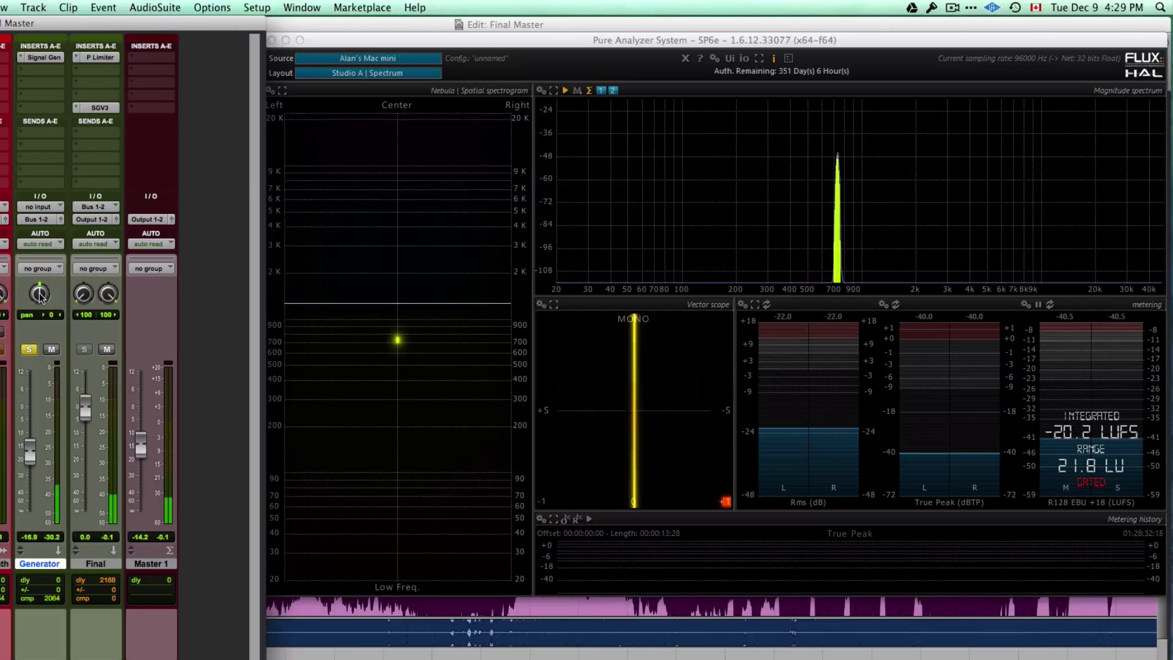
# Pan the Generator track hard left and then hard right, and lower its fader to about -22.2 dB
pyautogui.moveTo(40, 295); pyautogui.dragTo(30, 350)
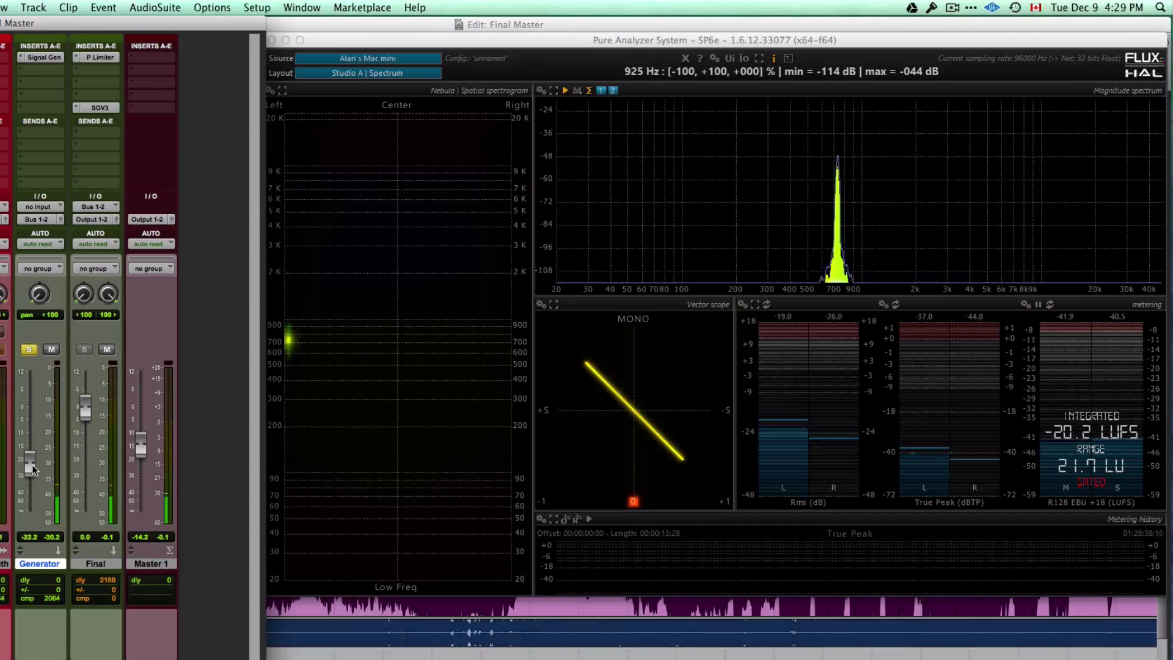
pyautogui.moveTo(55, 308); pyautogui.dragTo(53, 186)
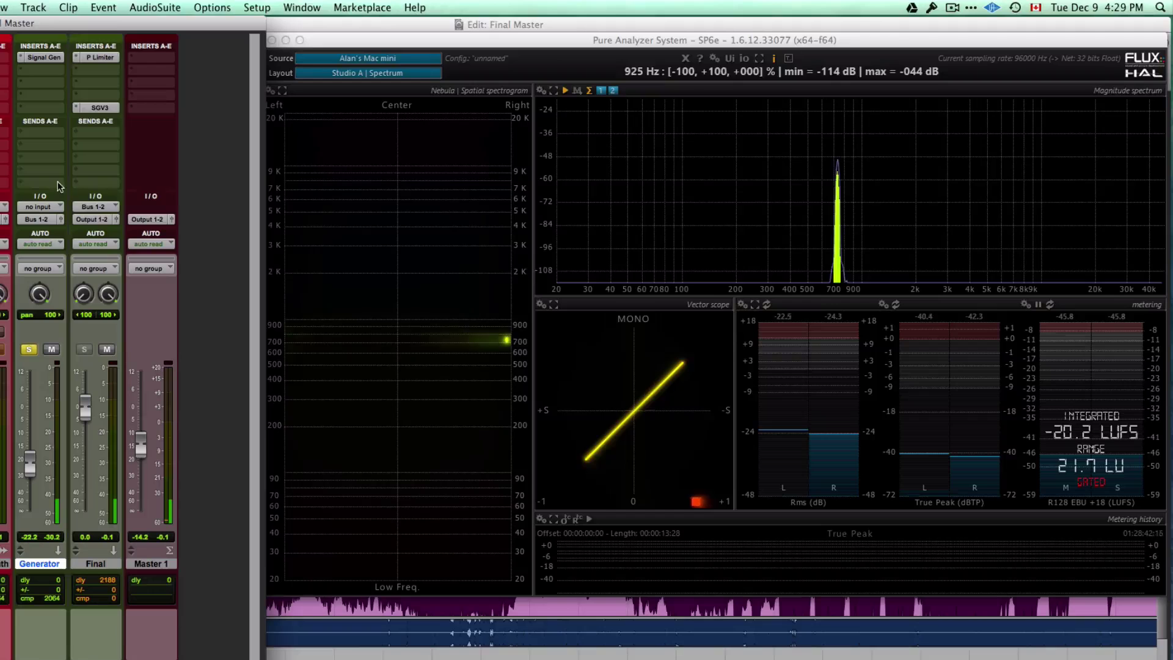
pyautogui.moveTo(841, 259)
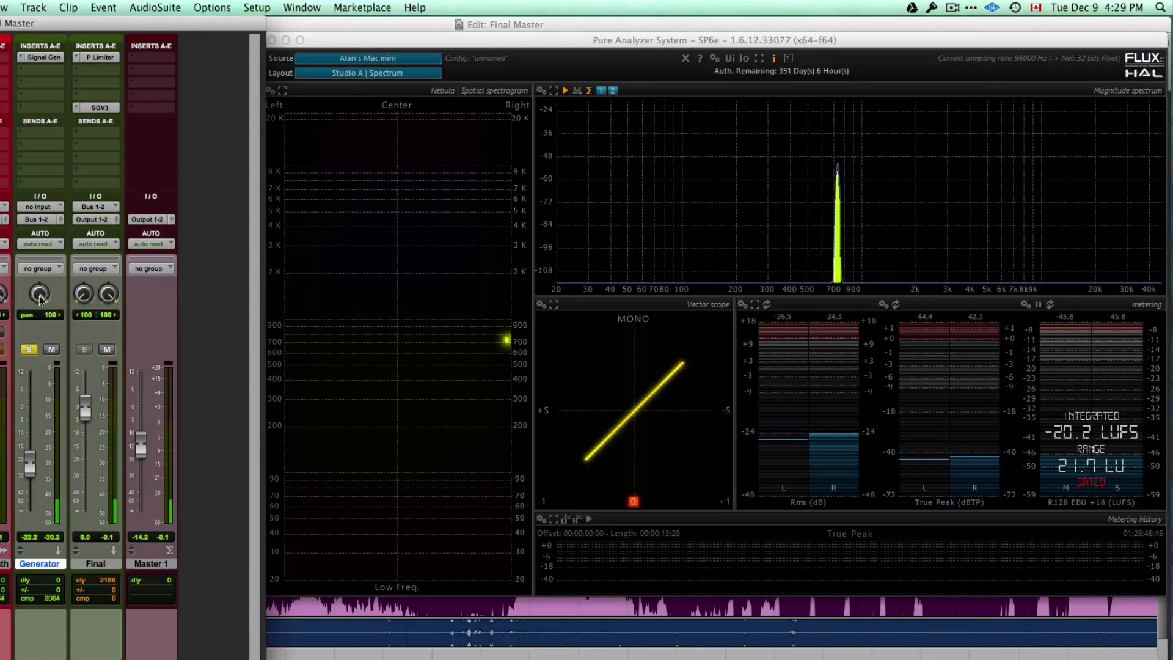
# Pan the Generator track slightly off centre to 3 right and 5 left, resetting the pan to centre with the track unmuted
pyautogui.moveTo(39, 307); pyautogui.dragTo(27, 362)
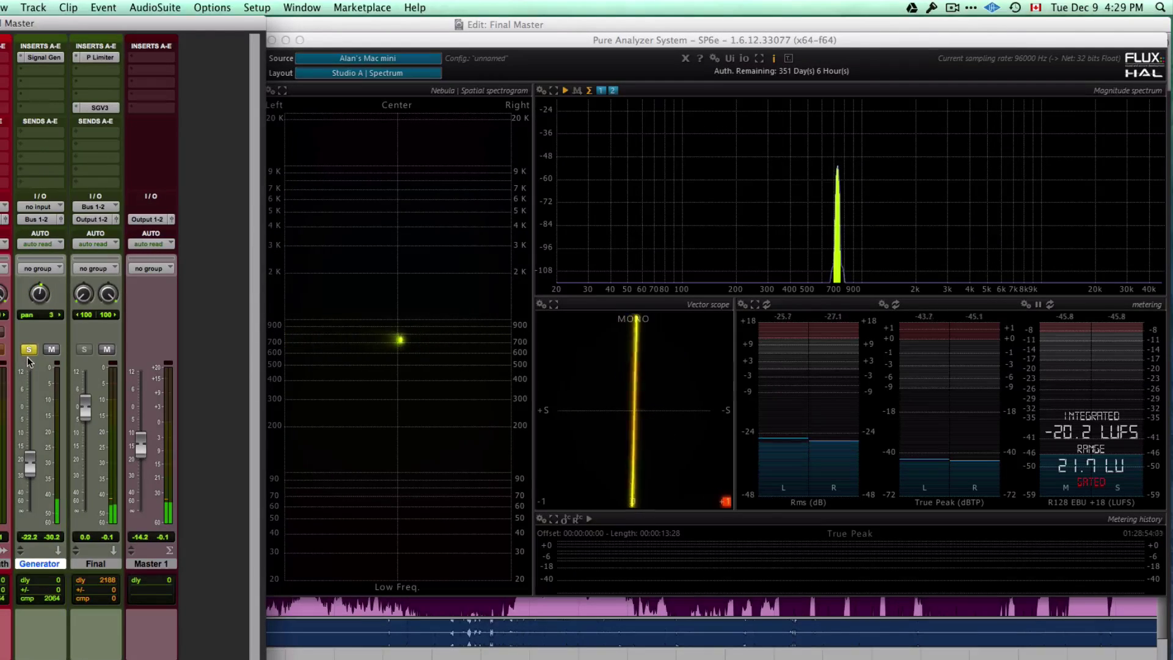
pyautogui.keyDown('alt'); pyautogui.click(38, 299); pyautogui.keyUp('alt')
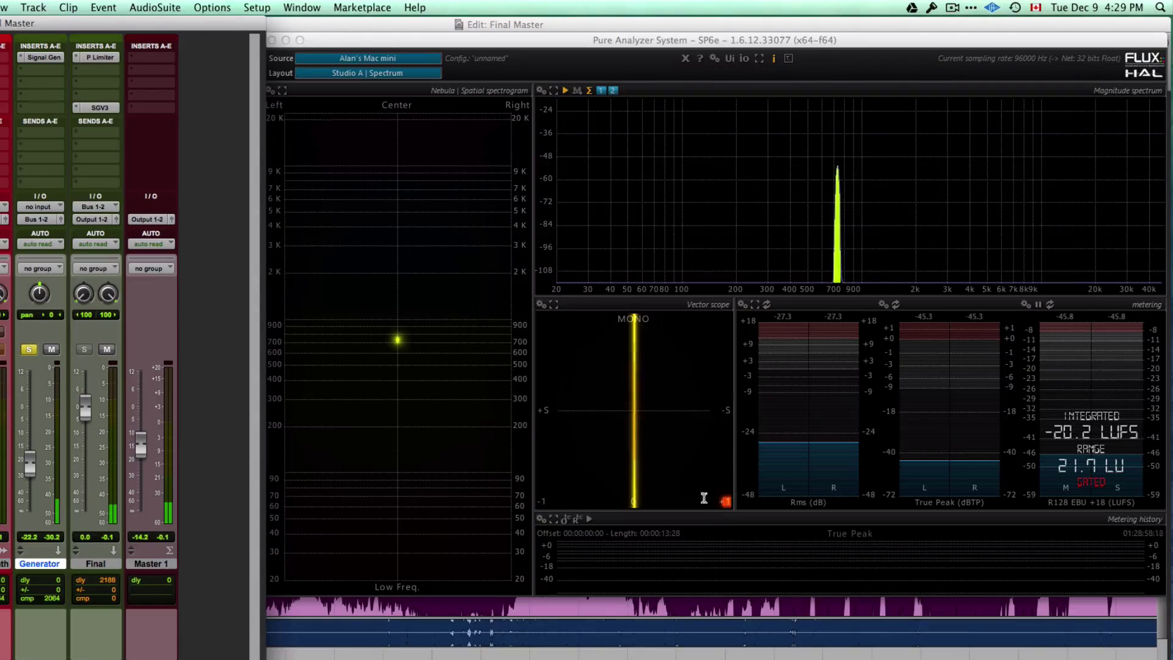
pyautogui.moveTo(35, 303)
pyautogui.mouseDown()
pyautogui.moveTo(50, 226)
pyautogui.moveTo(43, 284)
pyautogui.mouseUp()
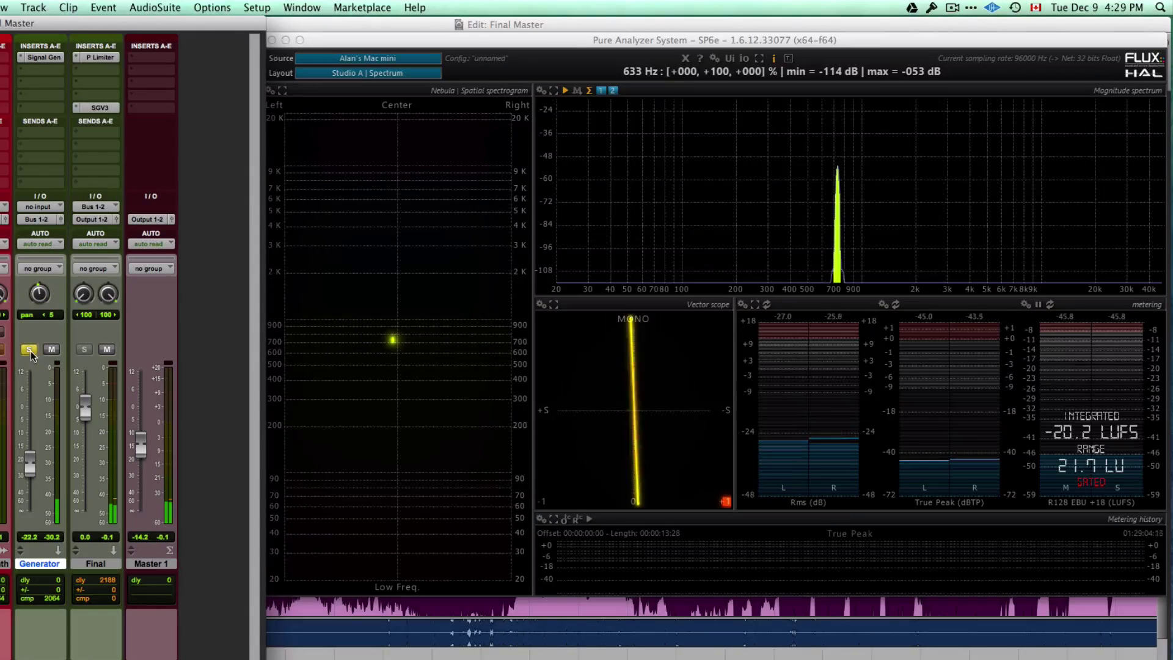
pyautogui.click(52, 350)
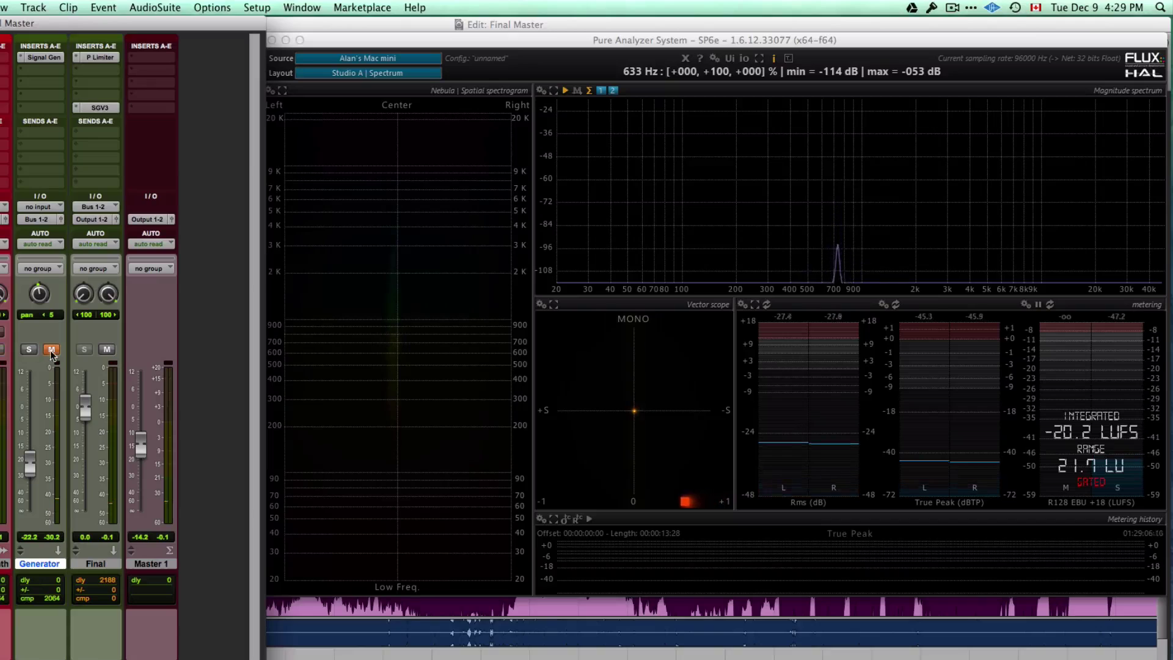
pyautogui.click(51, 349)
pyautogui.keyDown('alt'); pyautogui.click(39, 294); pyautogui.keyUp('alt')
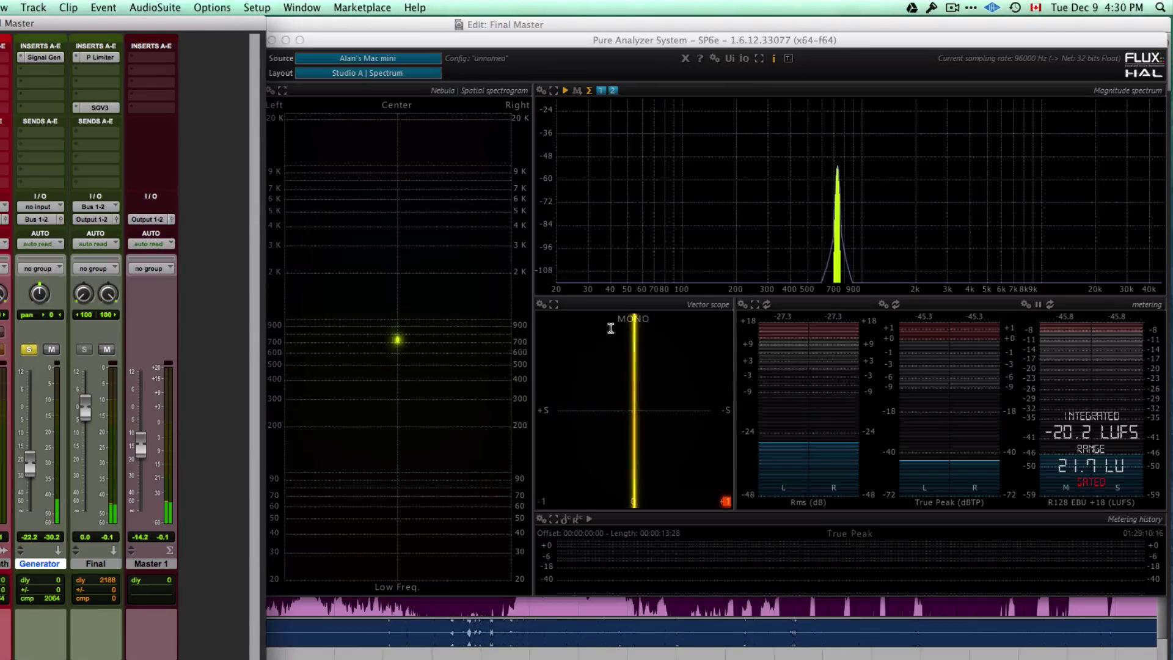
# Mute the Generator track and play the session with the _F_SDTM04 track soloed
pyautogui.click(52, 349)
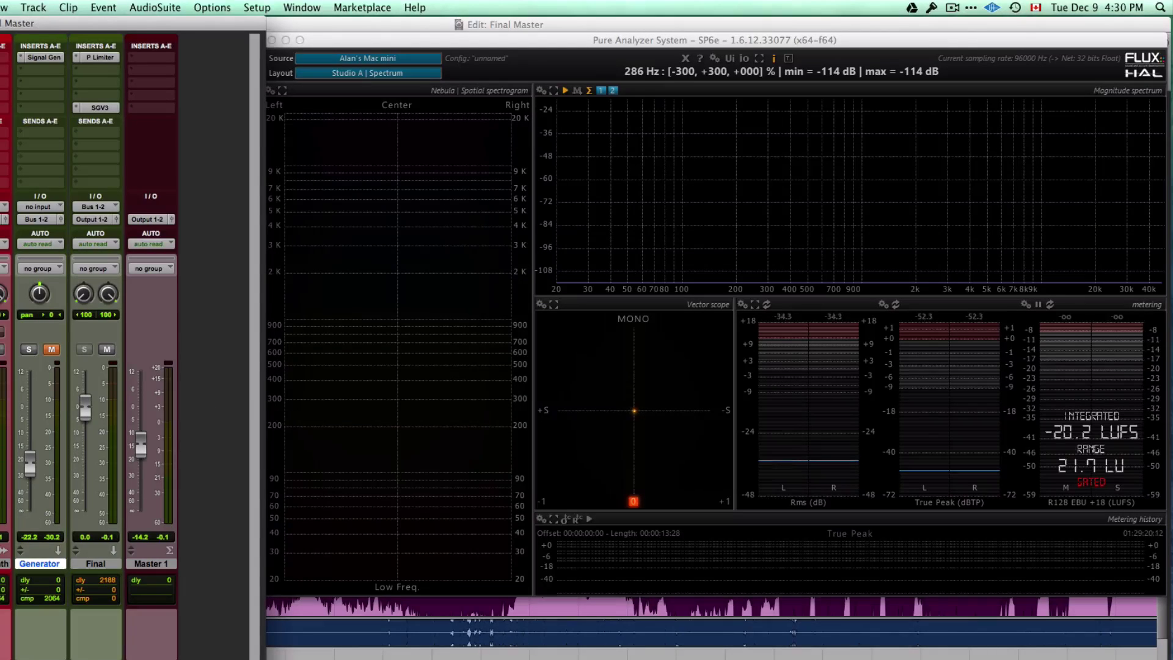
pyautogui.press('space')
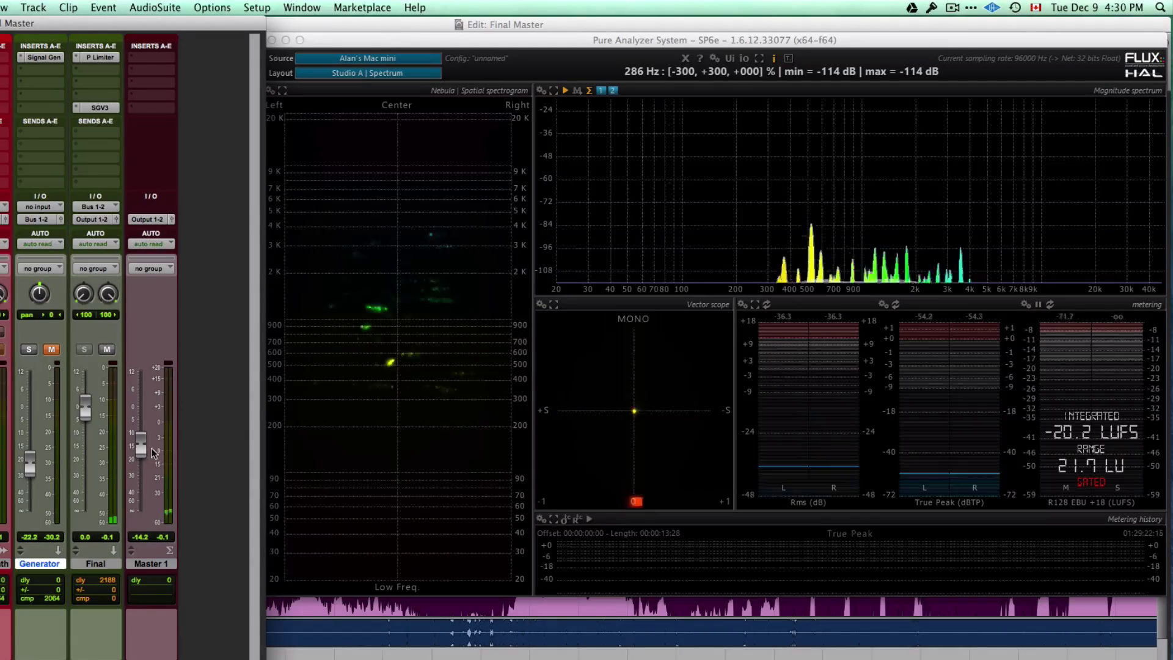
pyautogui.hscroll(-2, 43, 491)
pyautogui.hscroll(-2, 43, 490)
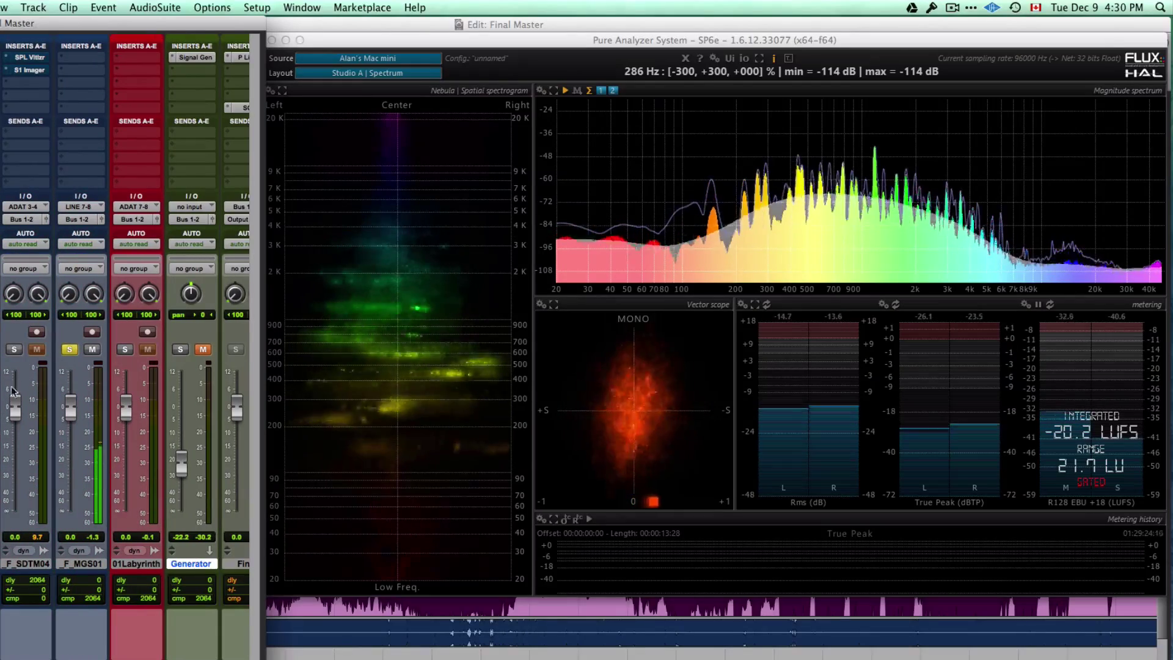
pyautogui.click(15, 350)
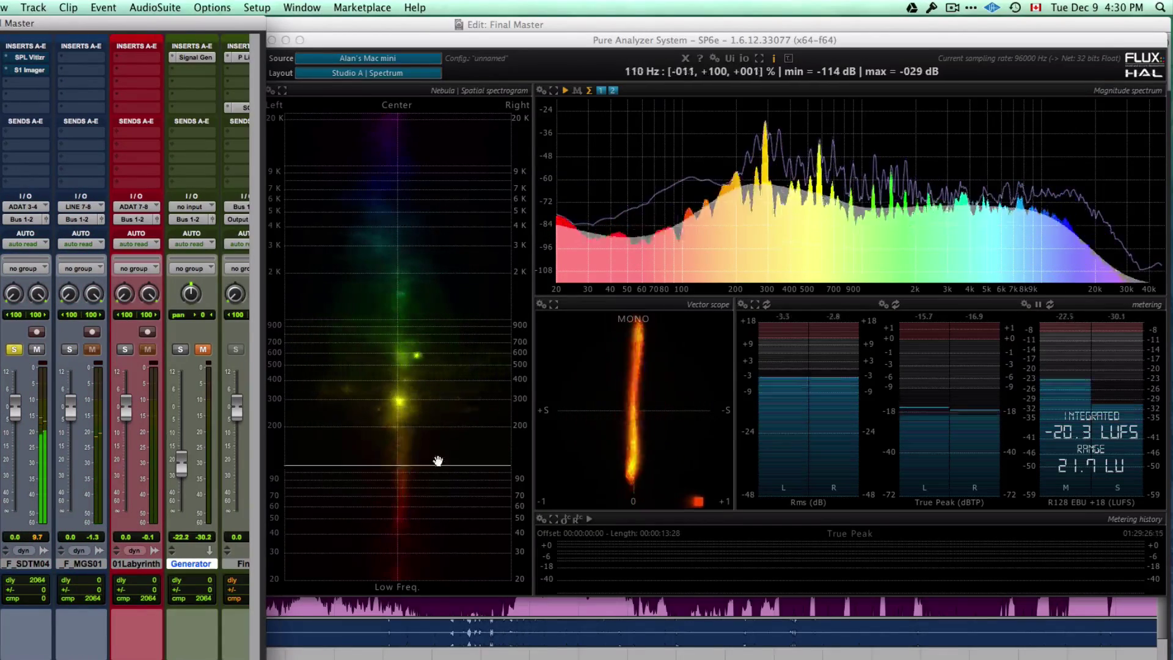
# Raise the Master 1 fader to about -4.9 dB during playback, and bring it back down to about -18.5 dB
pyautogui.hscroll(3, 228, 497)
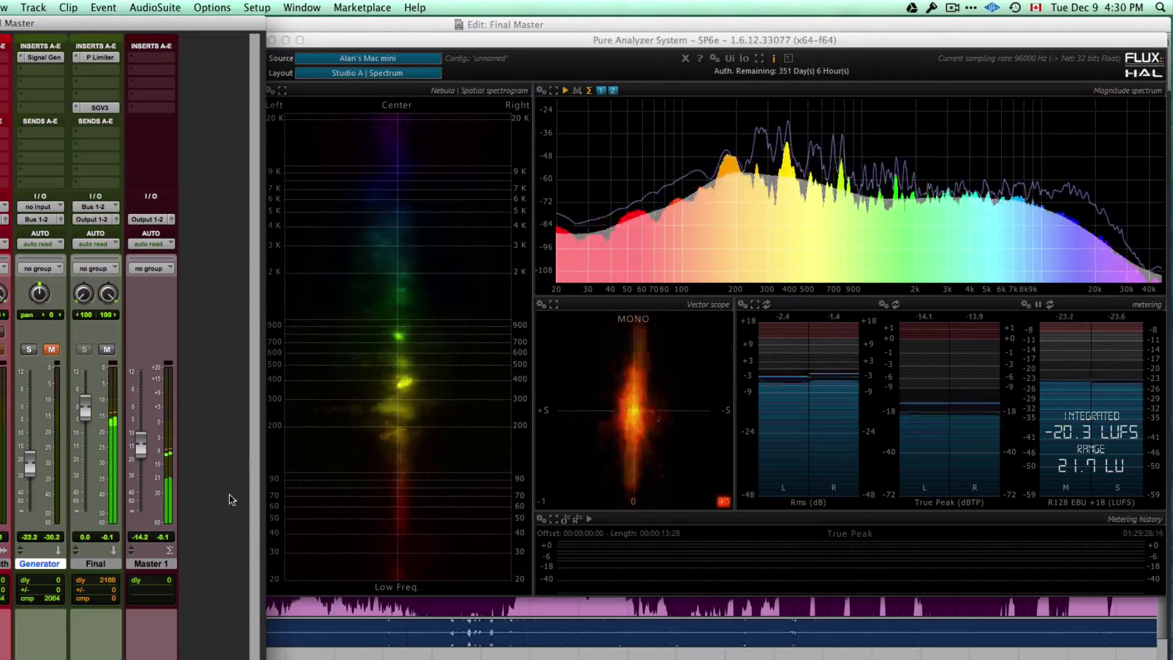
pyautogui.moveTo(136, 446); pyautogui.dragTo(136, 420)
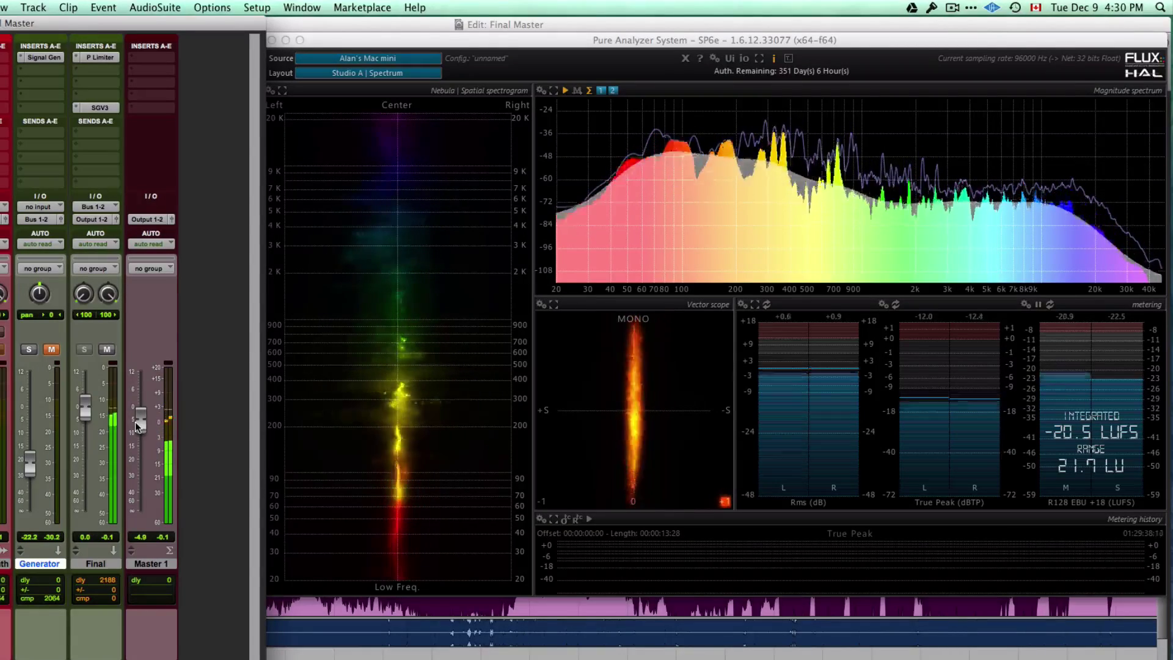
pyautogui.moveTo(135, 422); pyautogui.dragTo(135, 469)
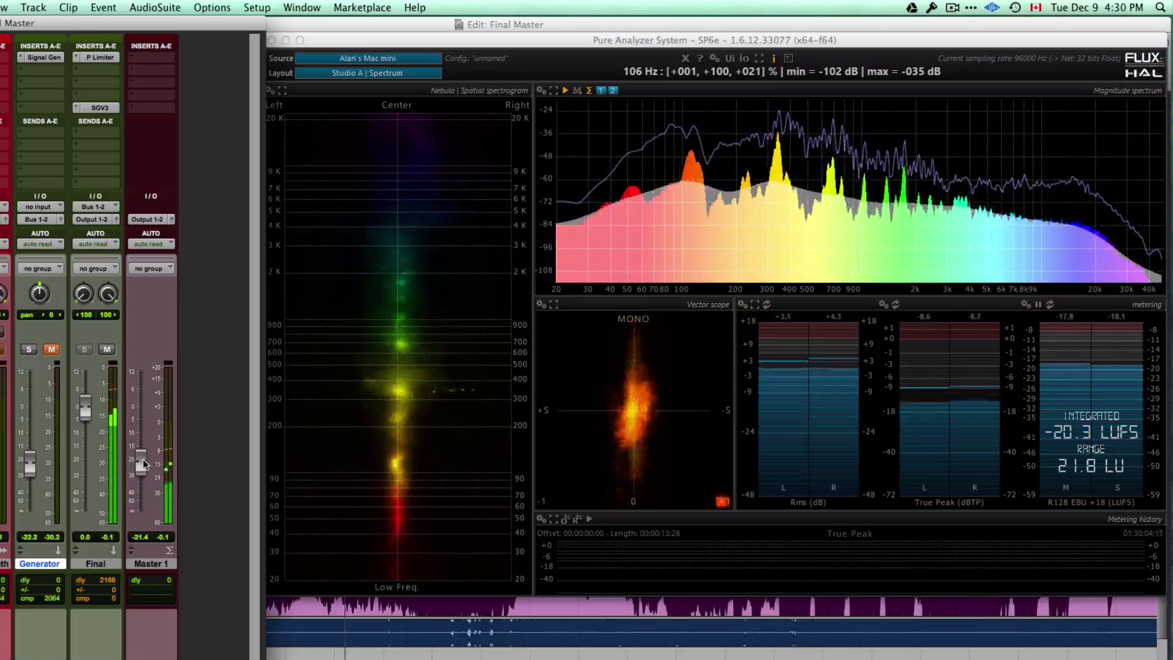
pyautogui.moveTo(143, 463)
pyautogui.mouseDown()
pyautogui.moveTo(139, 445)
pyautogui.moveTo(144, 459)
pyautogui.mouseUp()
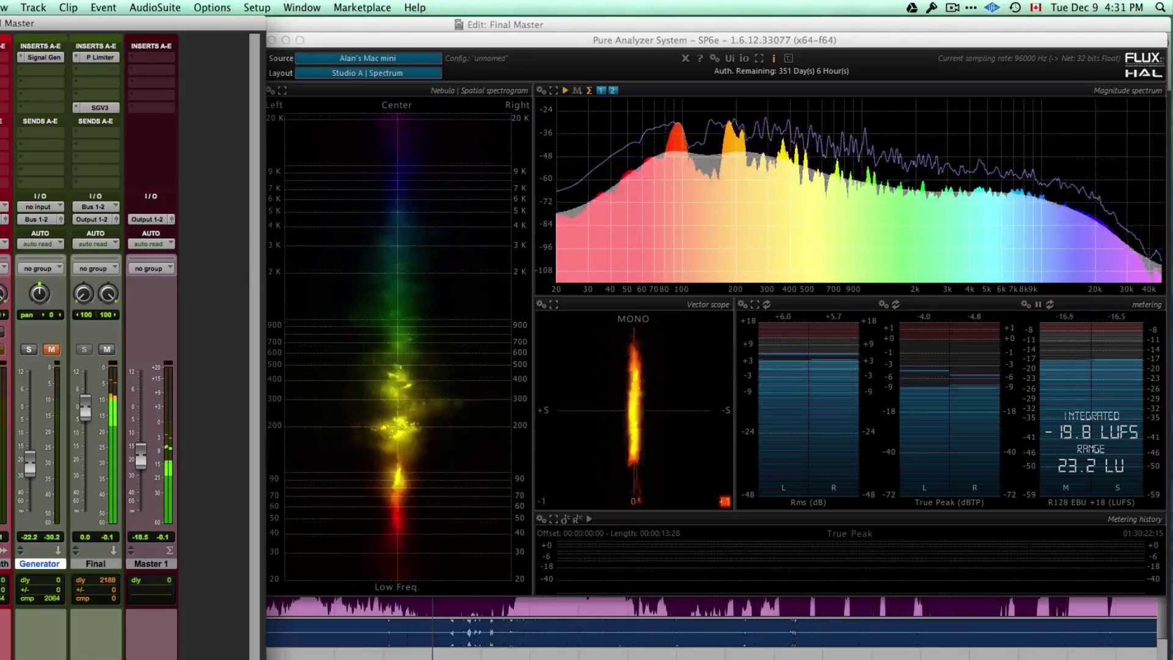
# Move the SPL Vitalizer plugin window clear of the analyzer displays and turn up its Stereo Expander during playback
pyautogui.click(347, 199)
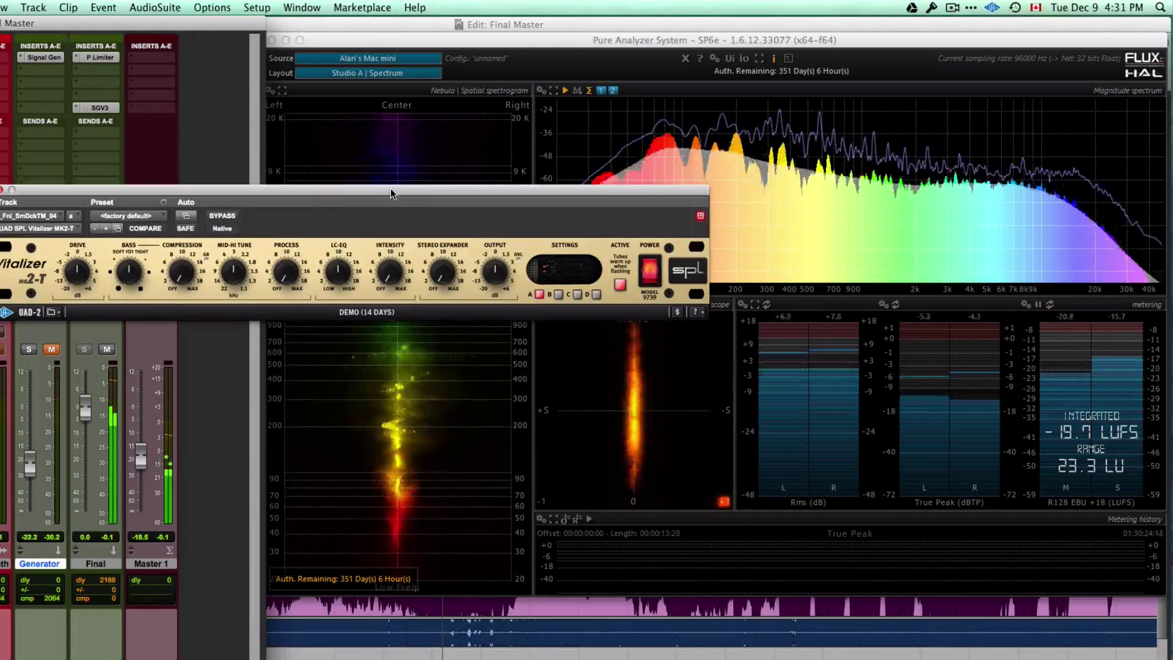
pyautogui.moveTo(391, 188); pyautogui.dragTo(242, 27)
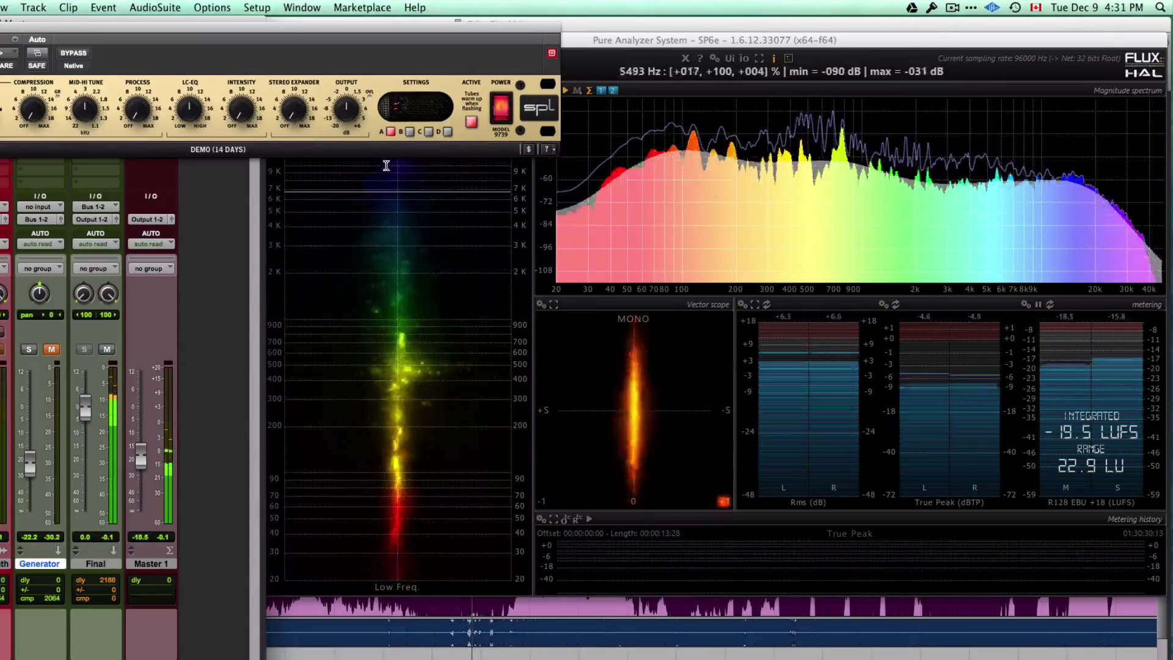
pyautogui.moveTo(293, 117)
pyautogui.mouseDown()
pyautogui.moveTo(292, 44)
pyautogui.moveTo(295, 118)
pyautogui.mouseUp()
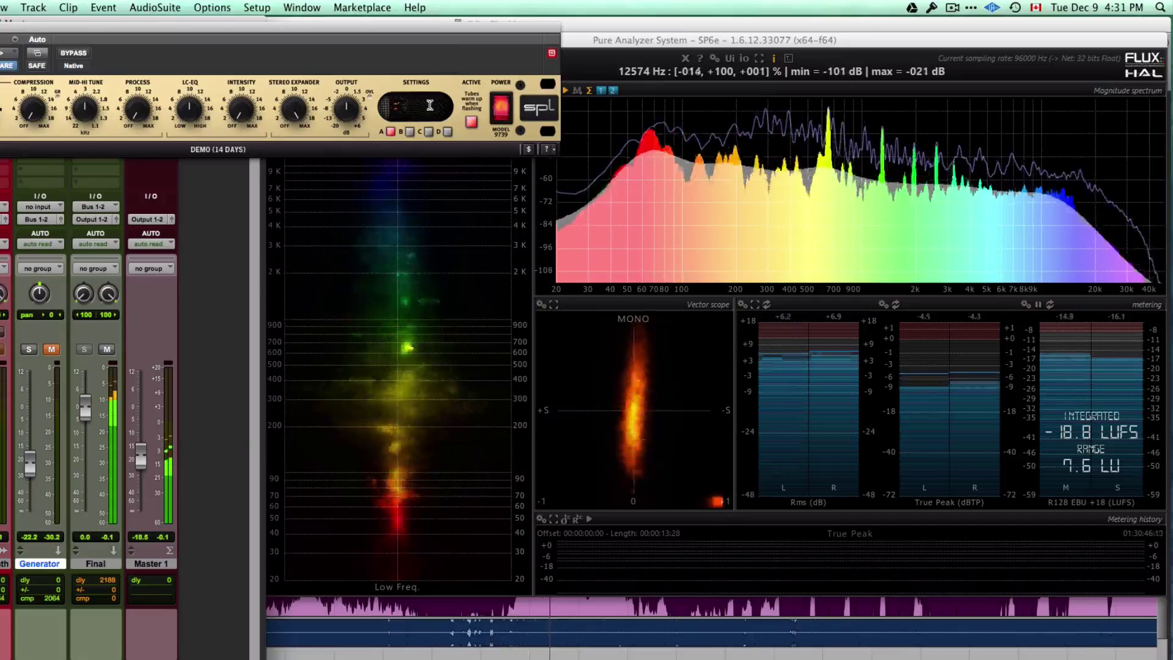
# Switch the Vitalizer's power off and back on to compare, and raise the Master 1 fader to about -0.1 dB
pyautogui.click(502, 115)
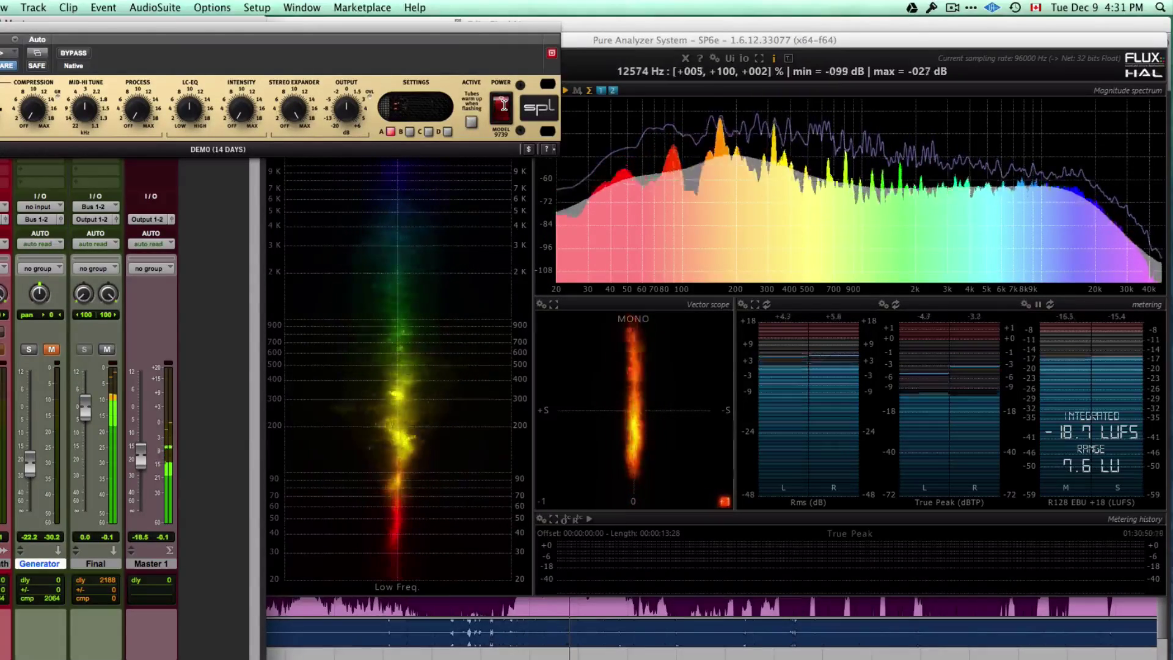
pyautogui.click(504, 104)
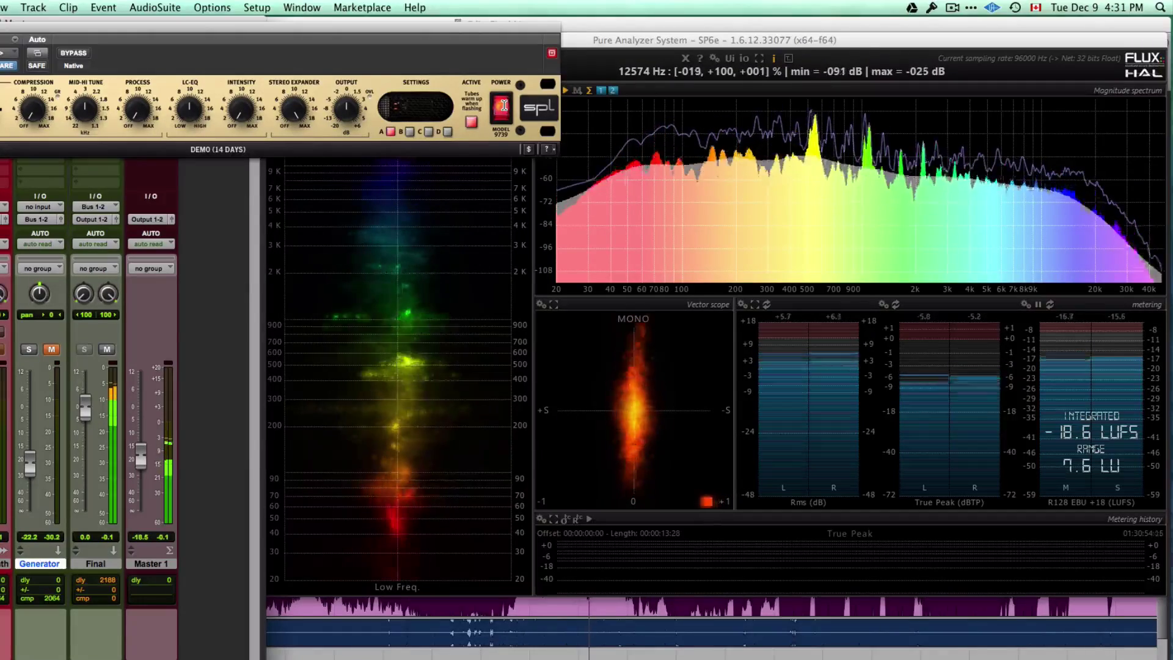
pyautogui.moveTo(141, 455); pyautogui.dragTo(141, 420)
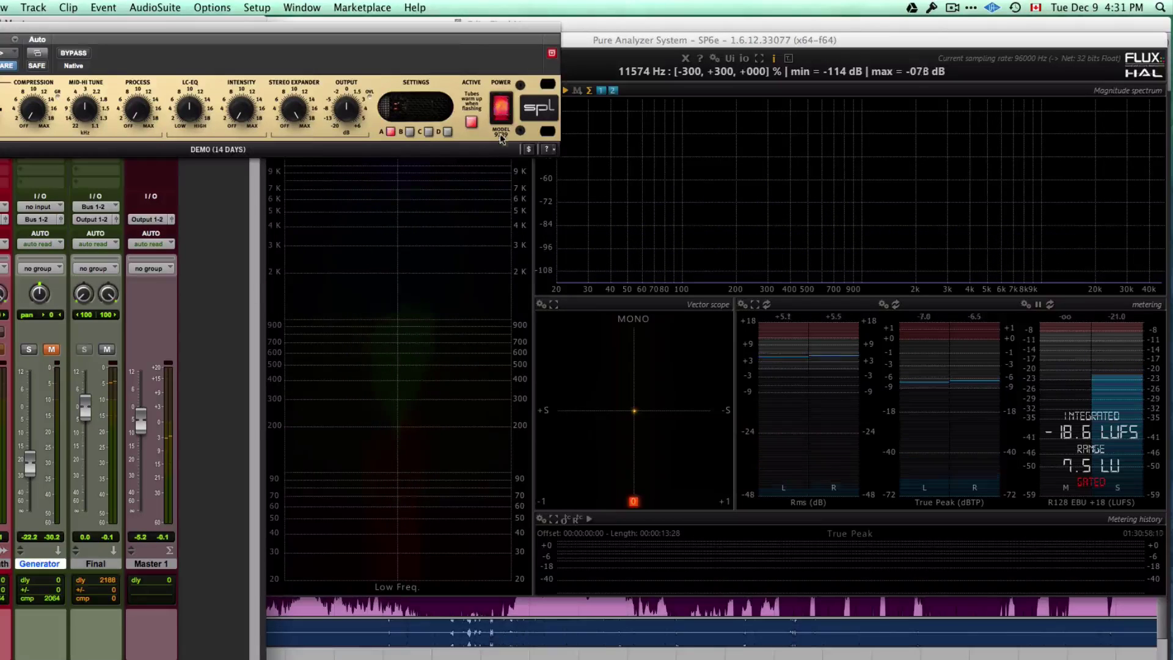
pyautogui.moveTo(141, 422); pyautogui.dragTo(138, 411)
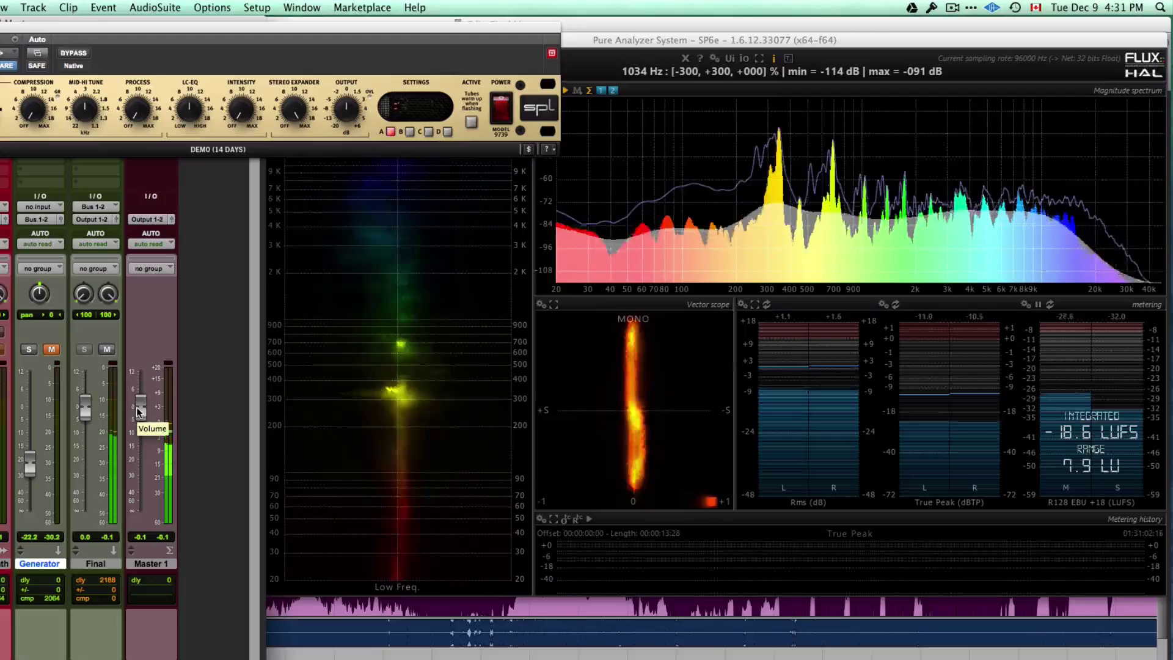
# Switch to the Pro Tools edit window, play the session, and return to Pure Analyzer
pyautogui.click(438, 622)
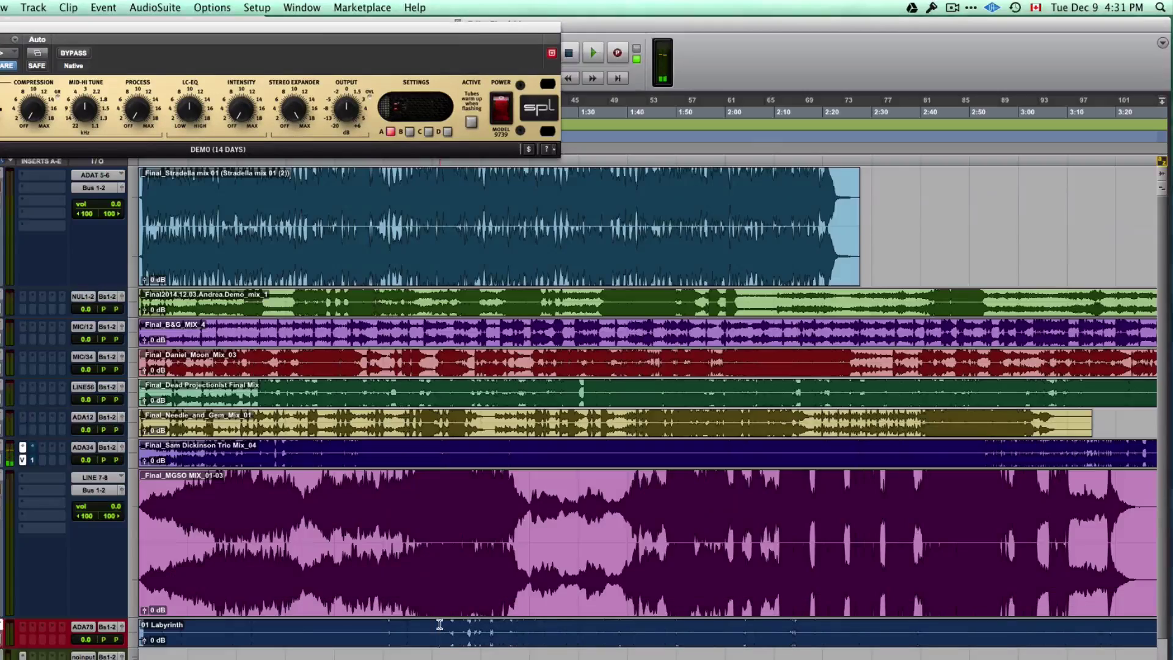
pyautogui.press('super+Tab')
pyautogui.press('super+Tab')
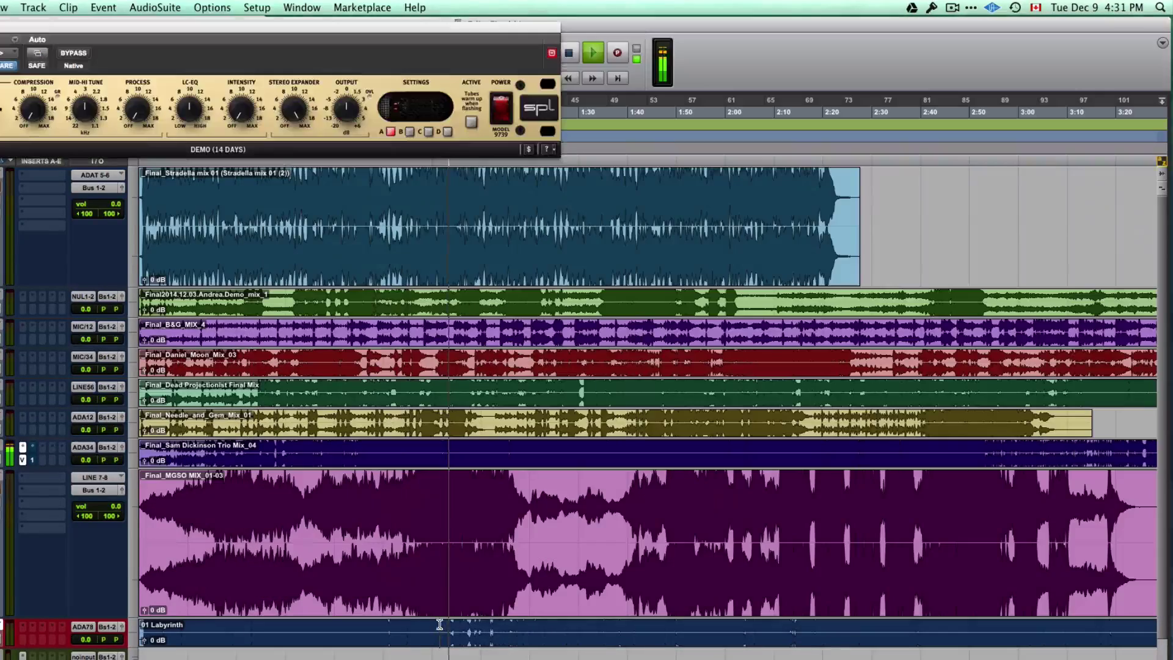
pyautogui.press('super+Tab')
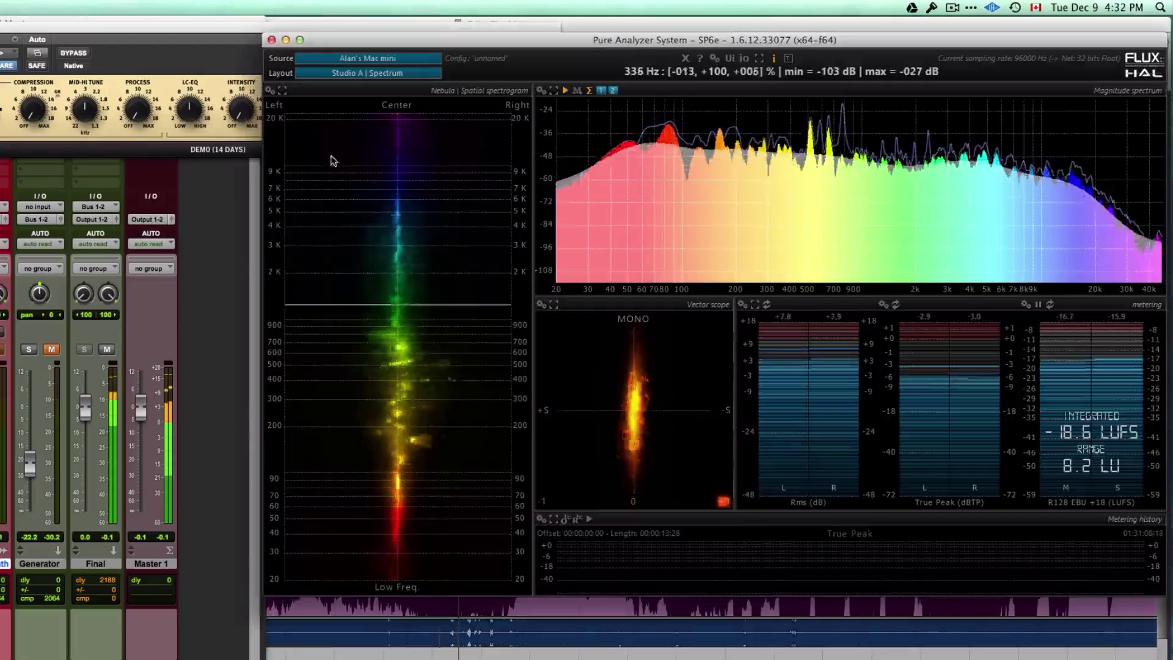
# Compare the stereo image with the SPL Vitalizer powered on and off during playback, and close the plugin window
pyautogui.click(296, 116)
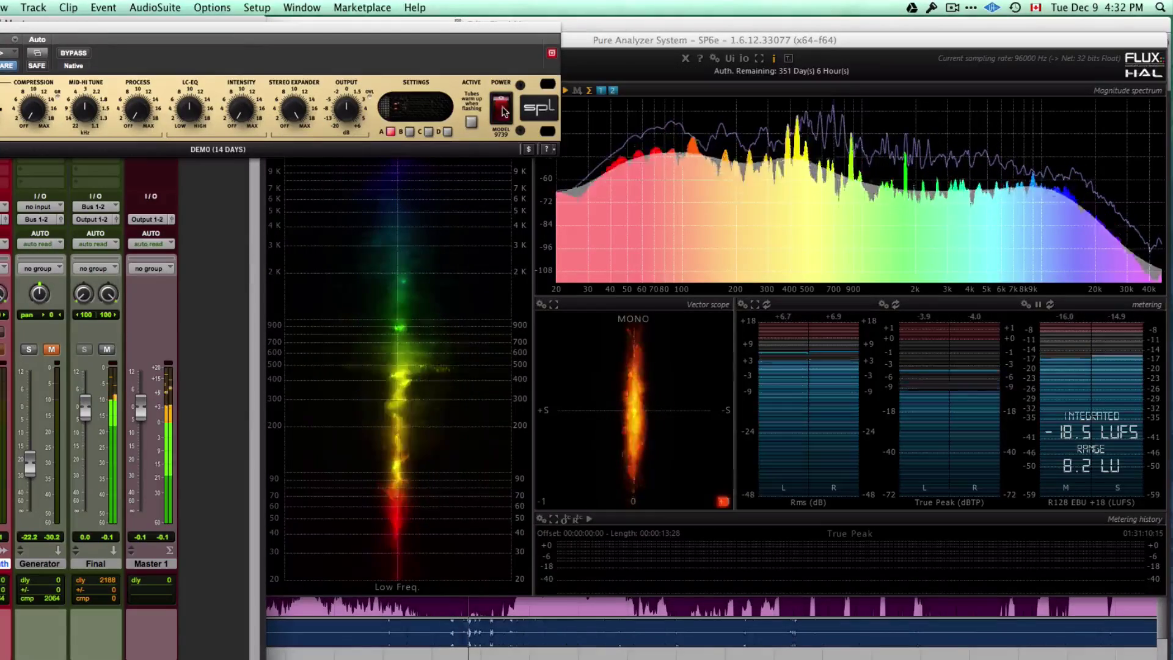
pyautogui.click(501, 107)
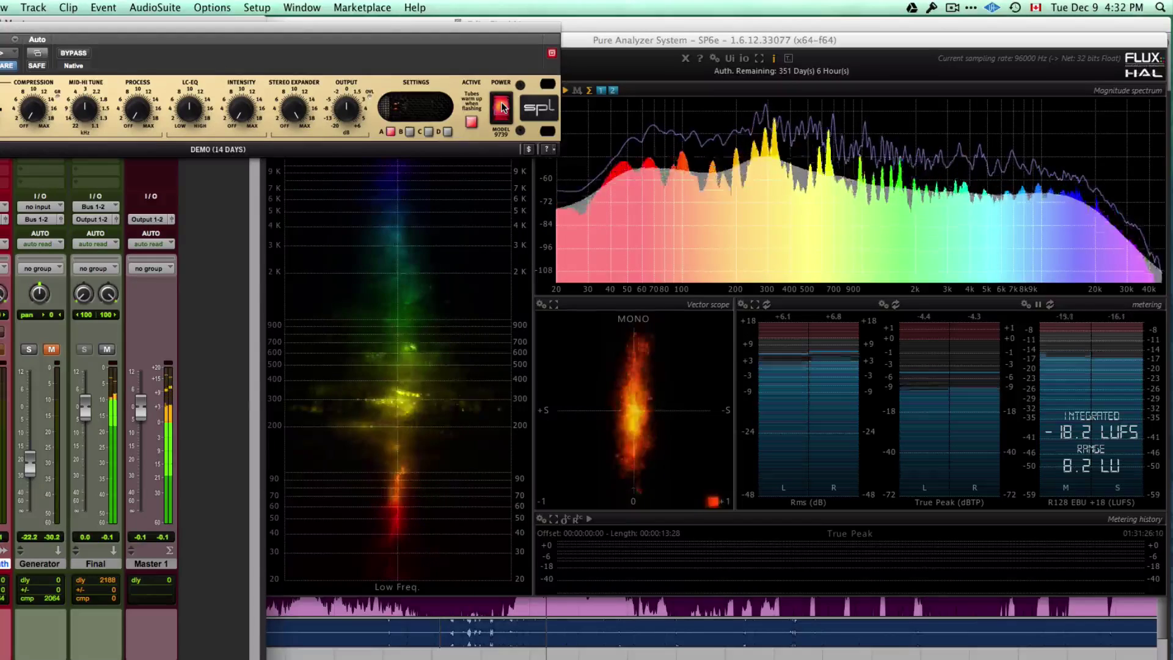
pyautogui.click(503, 107)
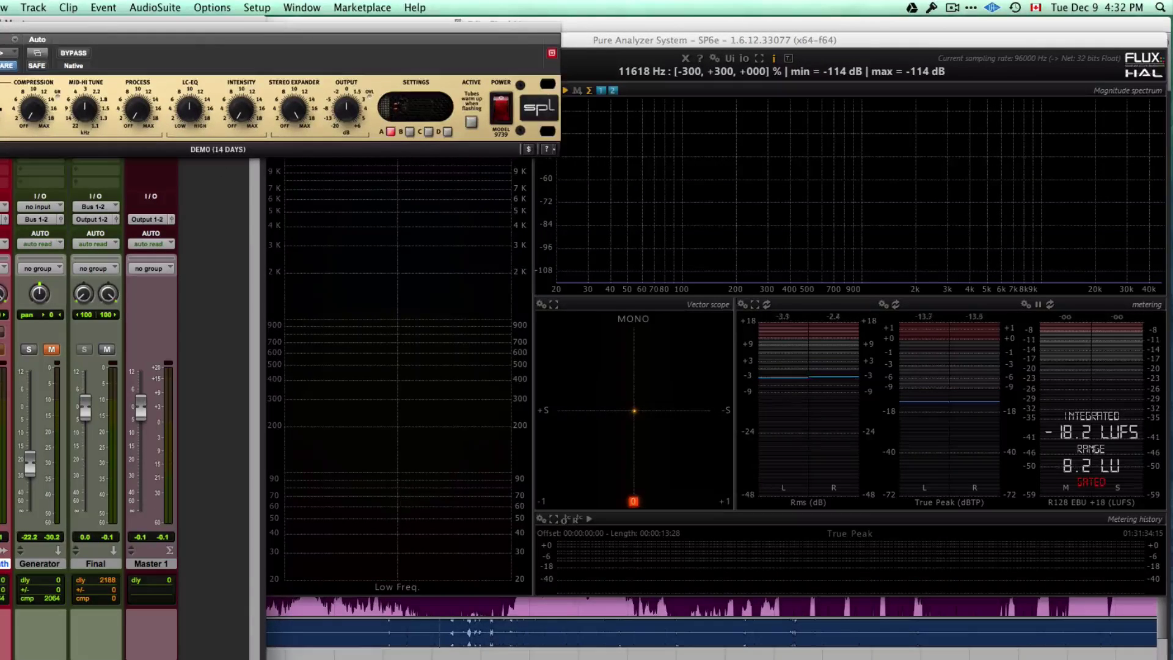
pyautogui.press('super+w')
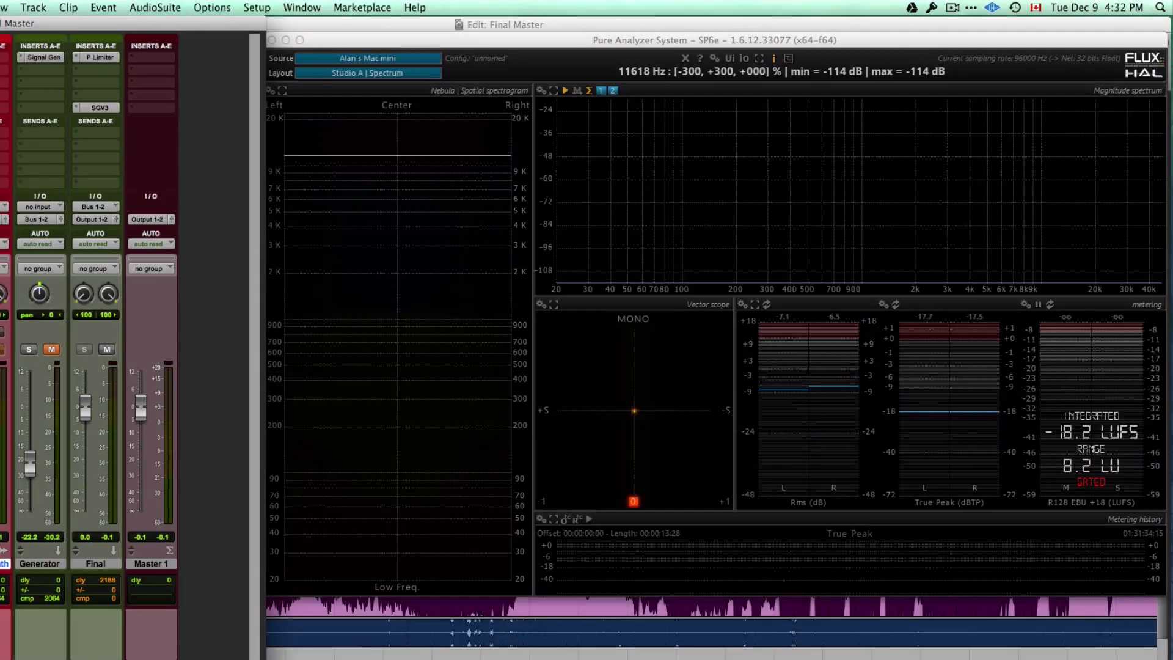
# Reposition the S1 Stereo Imager window for the _F_SDTM04 track, and play the track with the plugin bypassed and then active
pyautogui.press('ctrl+alt+super+w')
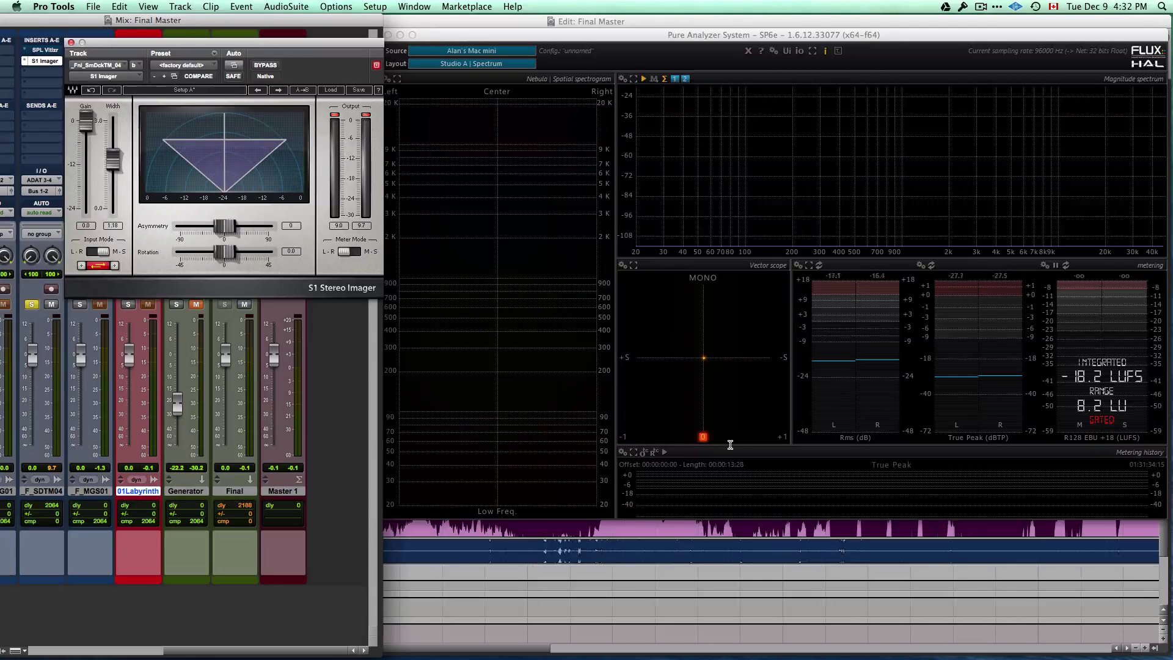
pyautogui.moveTo(318, 45); pyautogui.dragTo(317, 99)
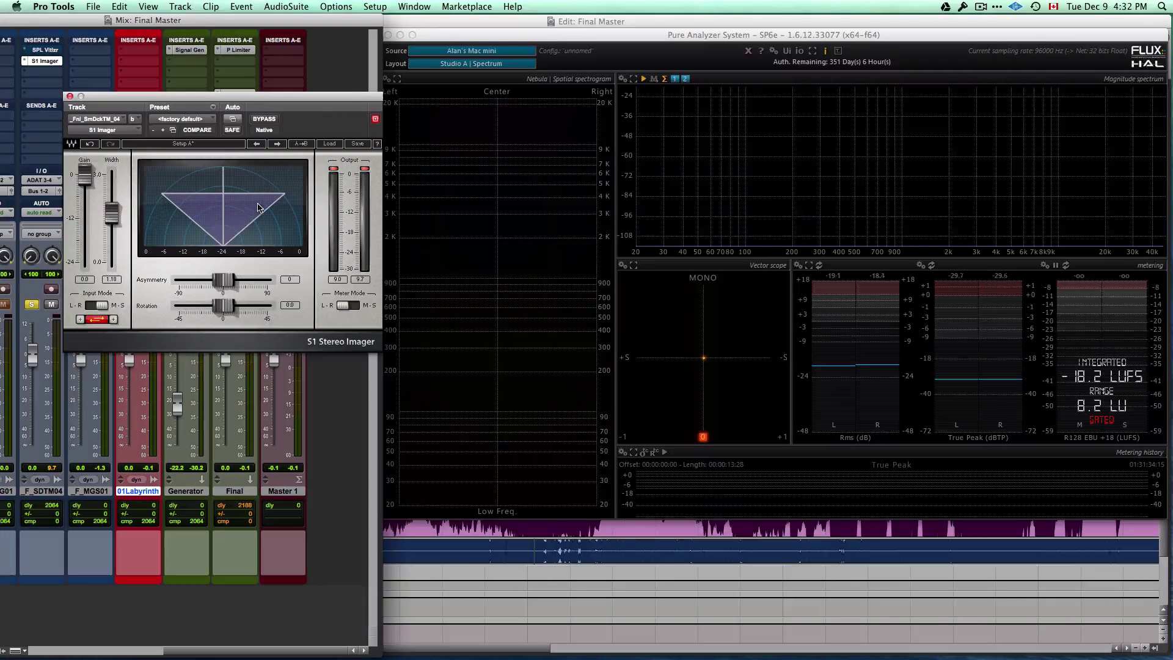
pyautogui.click(265, 119)
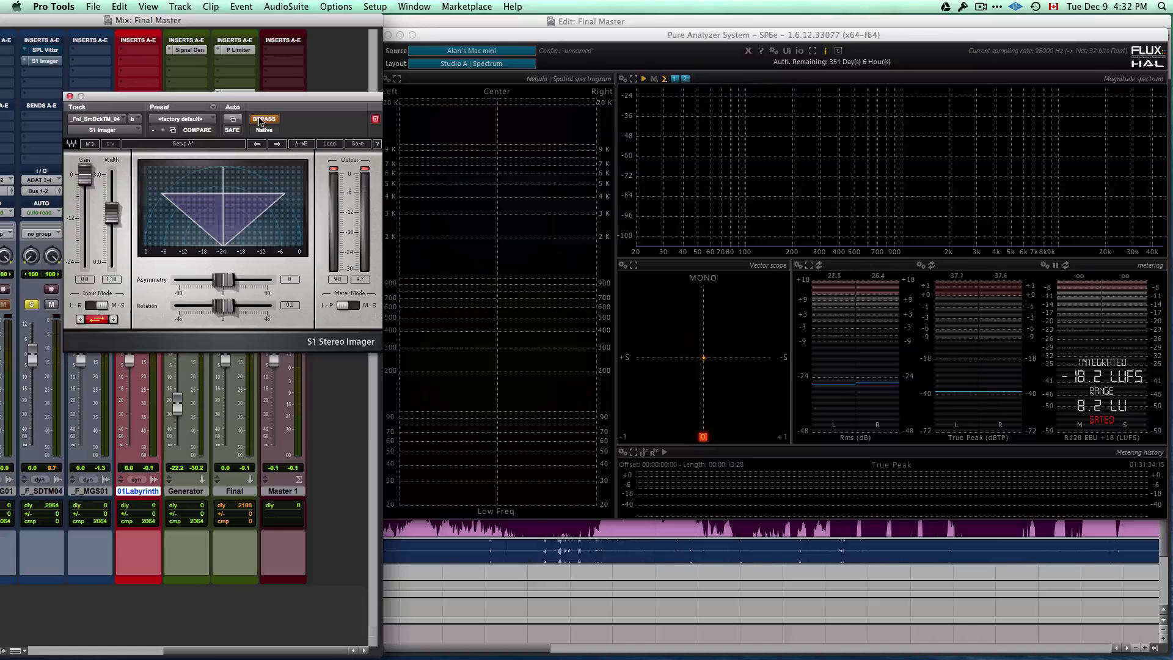
pyautogui.press('space')
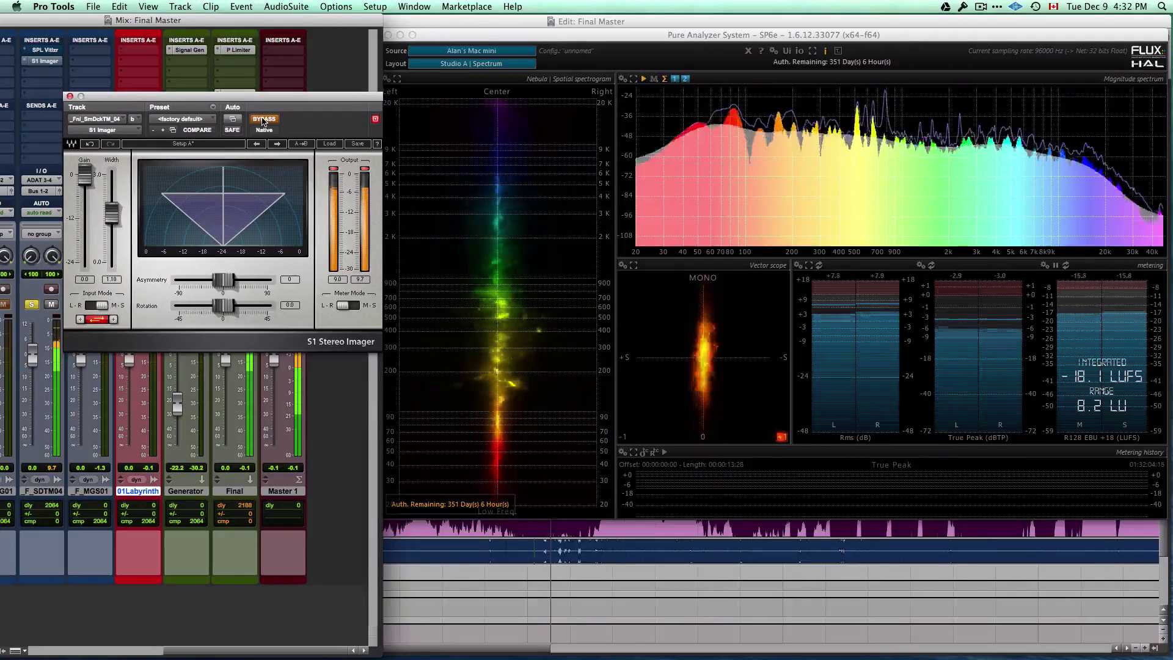
pyautogui.click(263, 121)
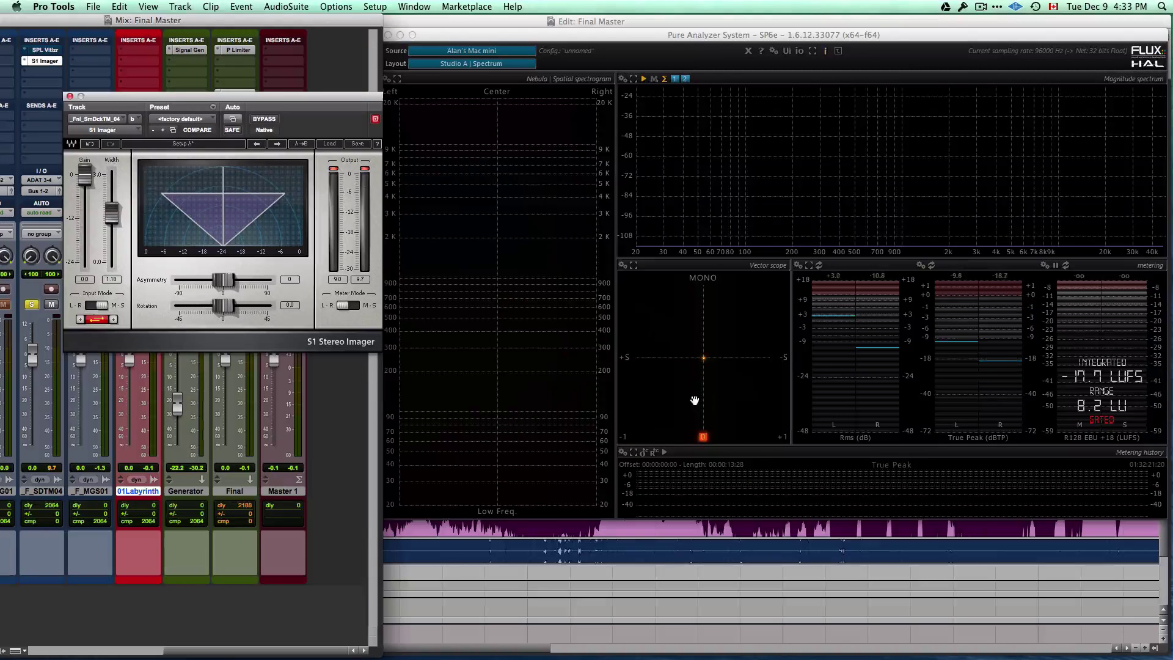
# Lower the Master 1 fader in stages to about -27.2 dB
pyautogui.moveTo(274, 360); pyautogui.dragTo(274, 394)
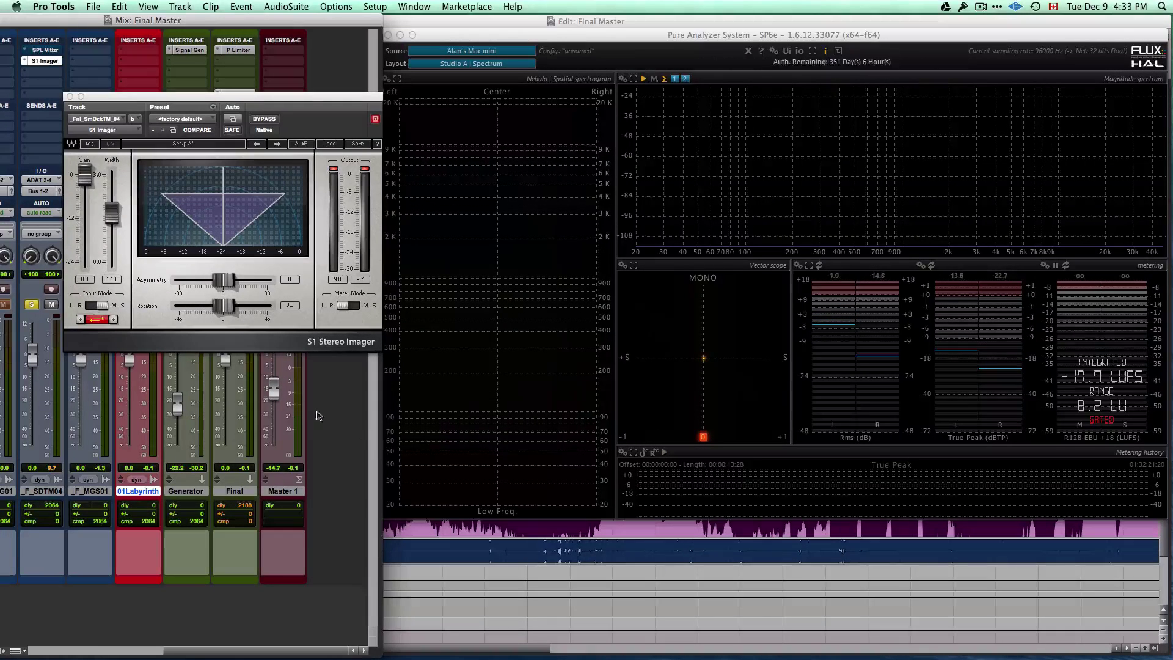
pyautogui.moveTo(275, 394); pyautogui.dragTo(274, 408)
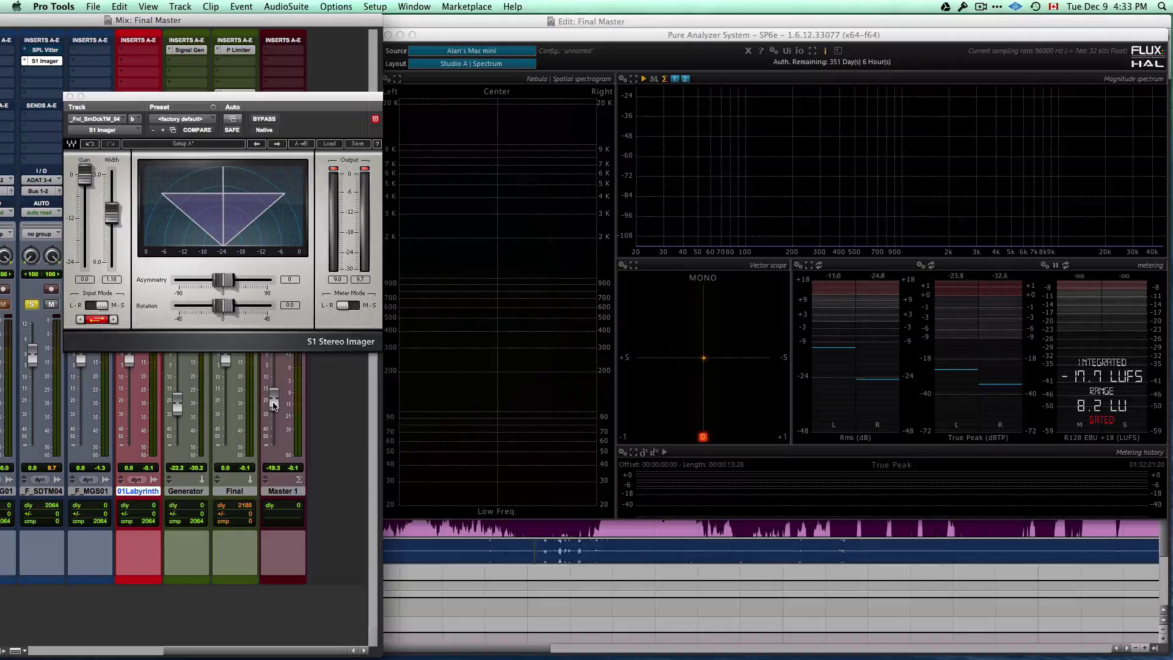
pyautogui.moveTo(272, 409); pyautogui.dragTo(272, 419)
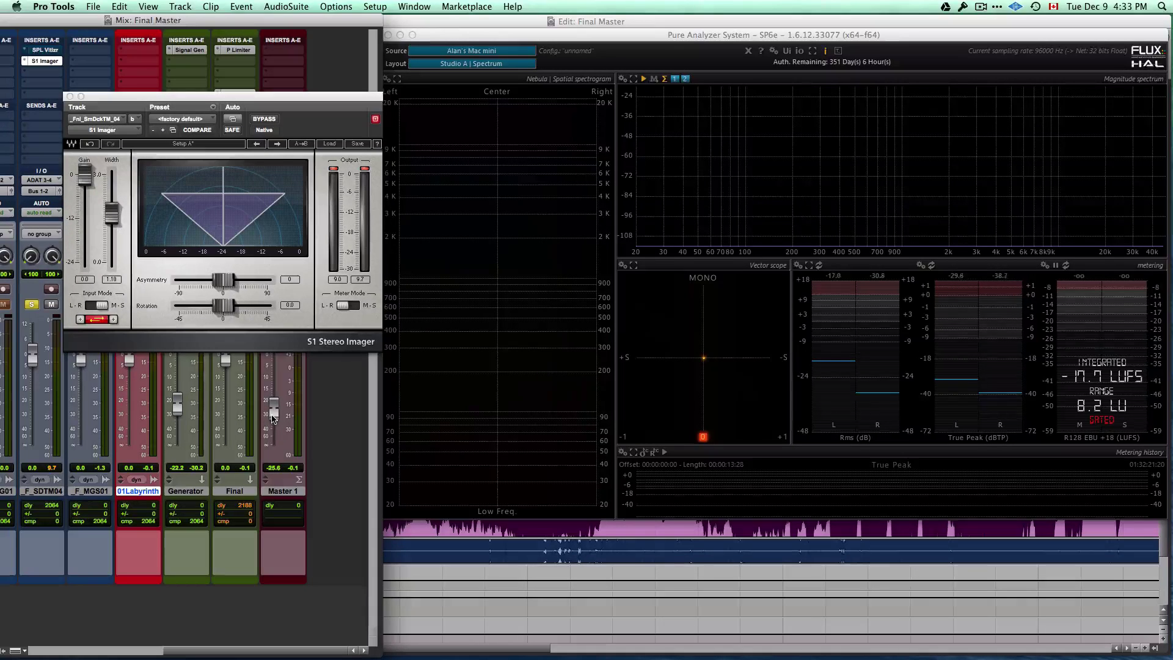
pyautogui.moveTo(275, 412); pyautogui.dragTo(273, 415)
# Play the track through the active S1 Imager, lower Master 1 to about -34.3 dB, and stop playback
pyautogui.press('space')
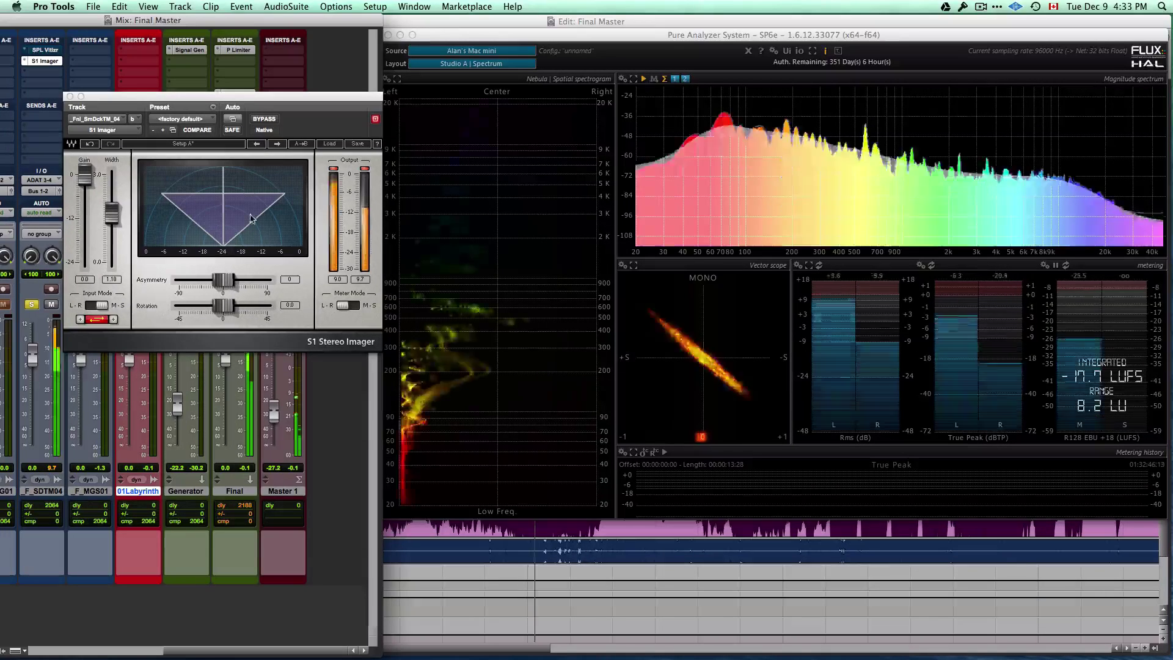
pyautogui.moveTo(275, 418); pyautogui.dragTo(274, 429)
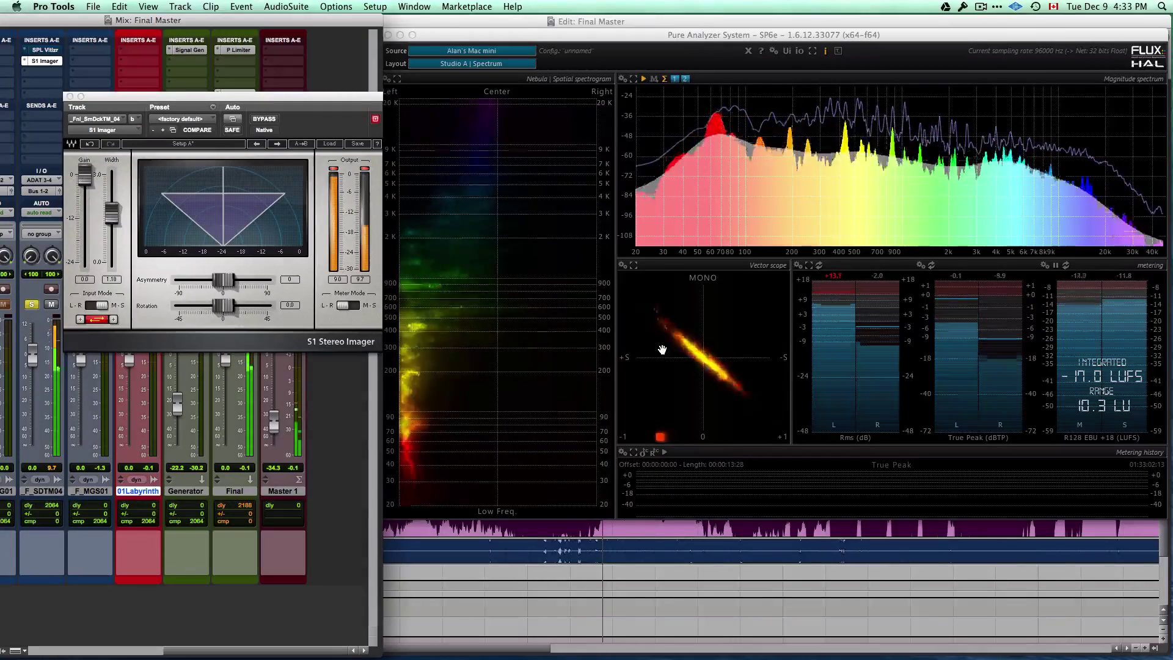
pyautogui.press('space')
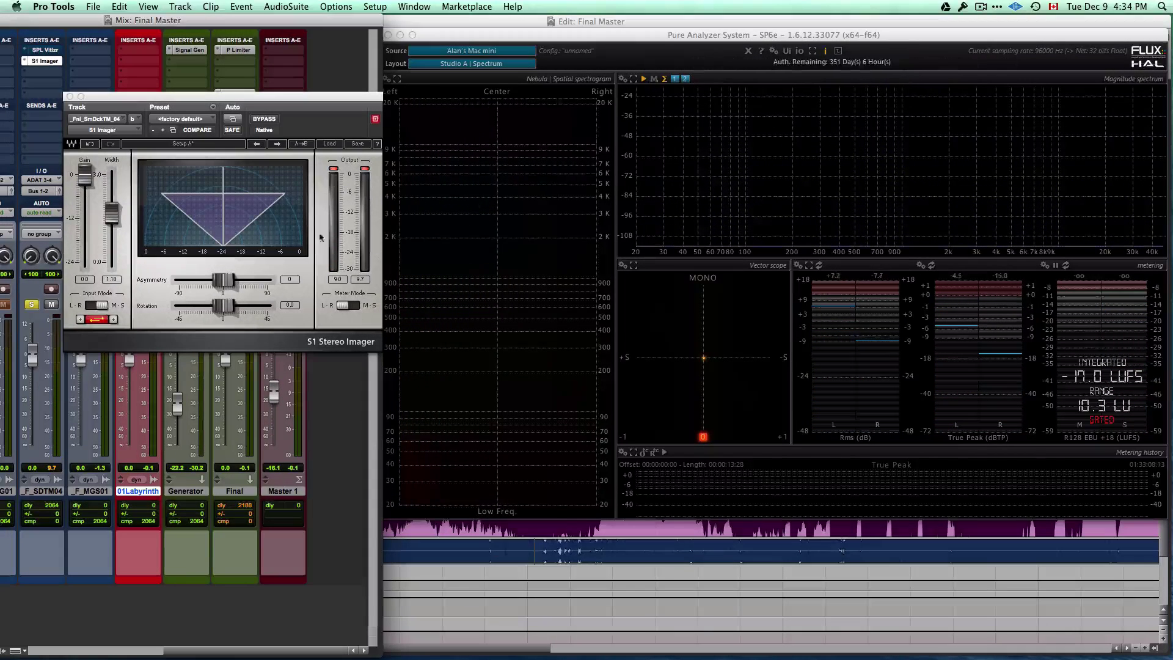
# Bypass the S1 Stereo Imager and close its window, and raise the Master 1 fader to about -5.4 dB
pyautogui.click(265, 119)
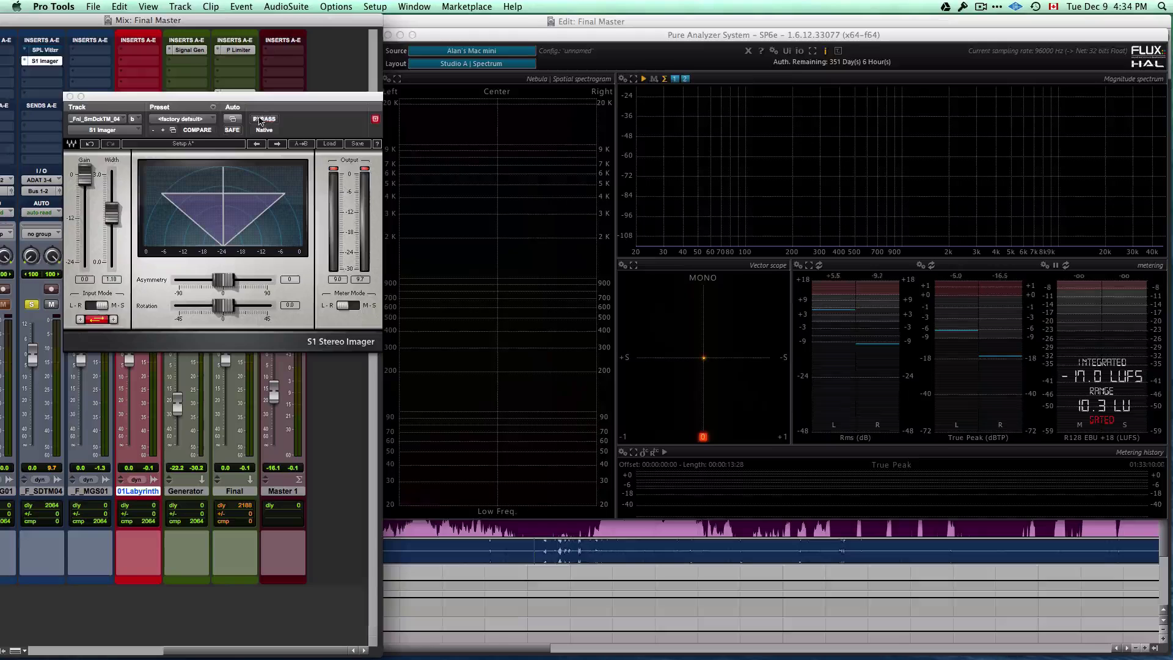
pyautogui.click(71, 96)
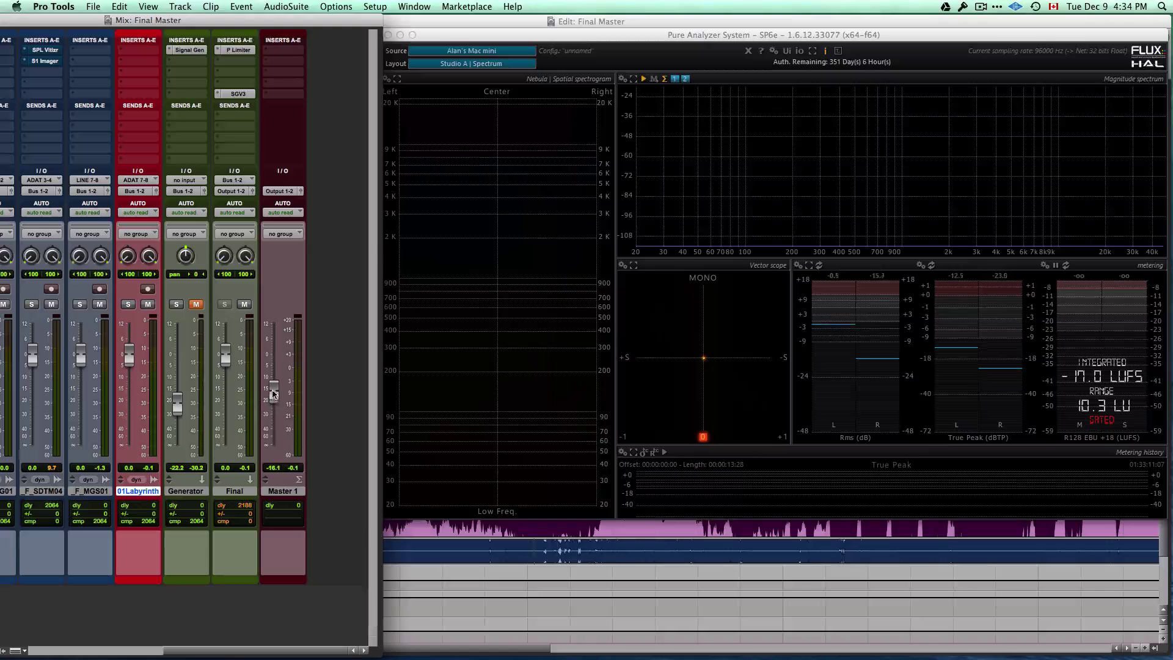
pyautogui.moveTo(273, 394); pyautogui.dragTo(274, 374)
# Enlarge Pure Analyzer's metering section and choose the EBU +18 LUFS preset for the loudness meter
pyautogui.click(727, 38)
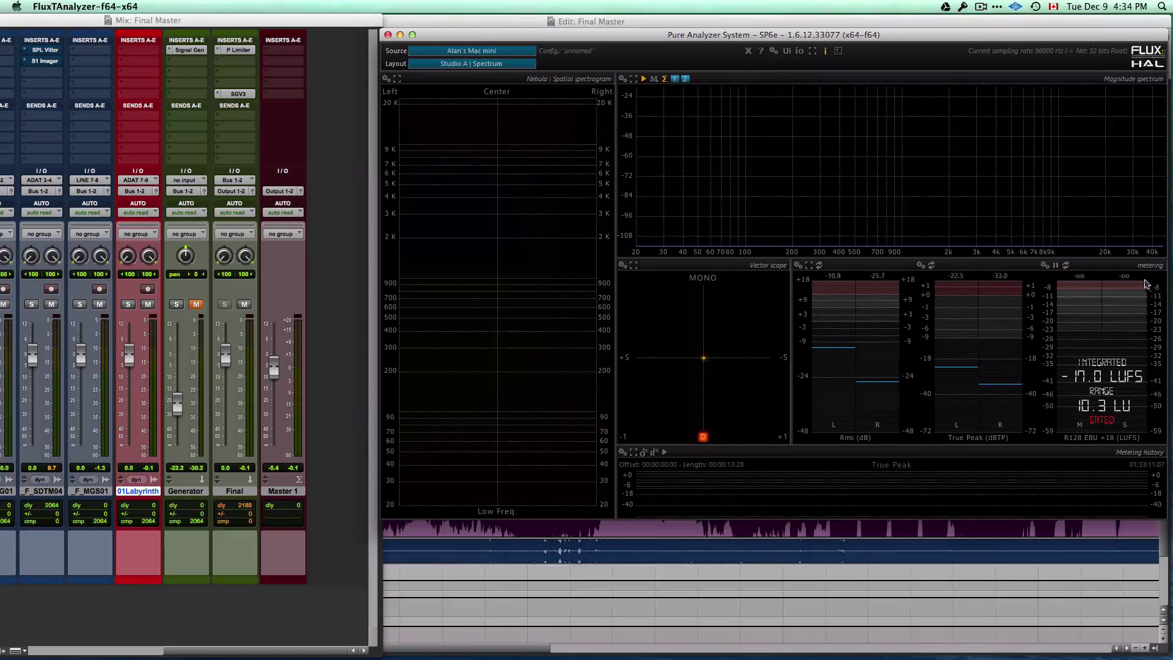
pyautogui.doubleClick(1113, 353)
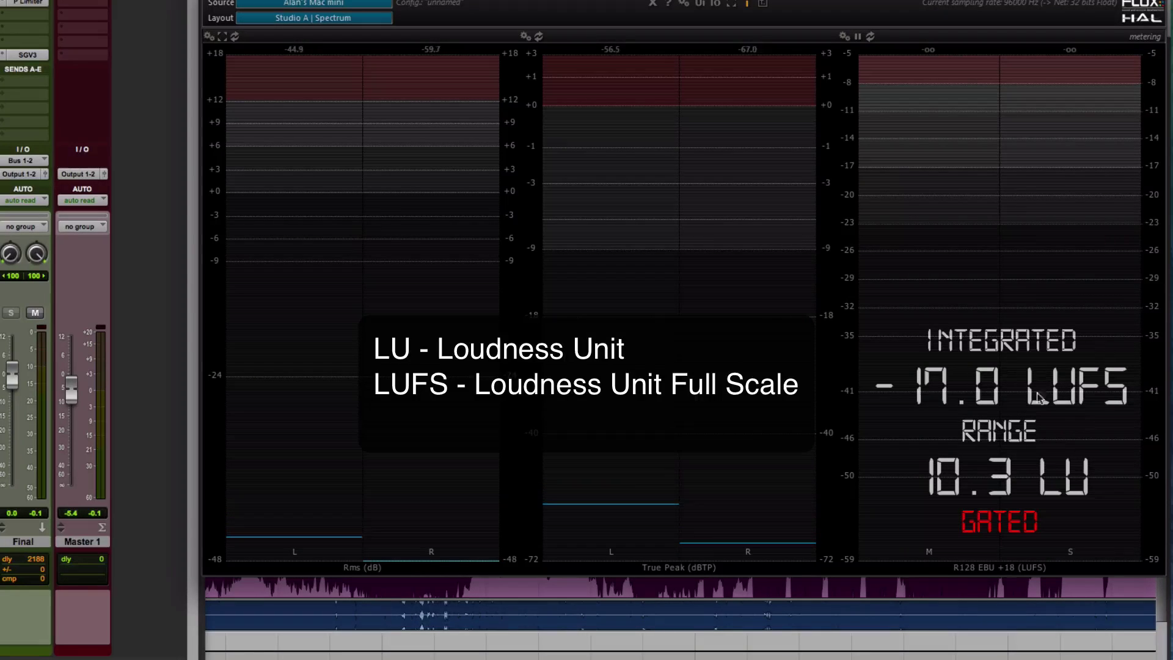
pyautogui.click(843, 36)
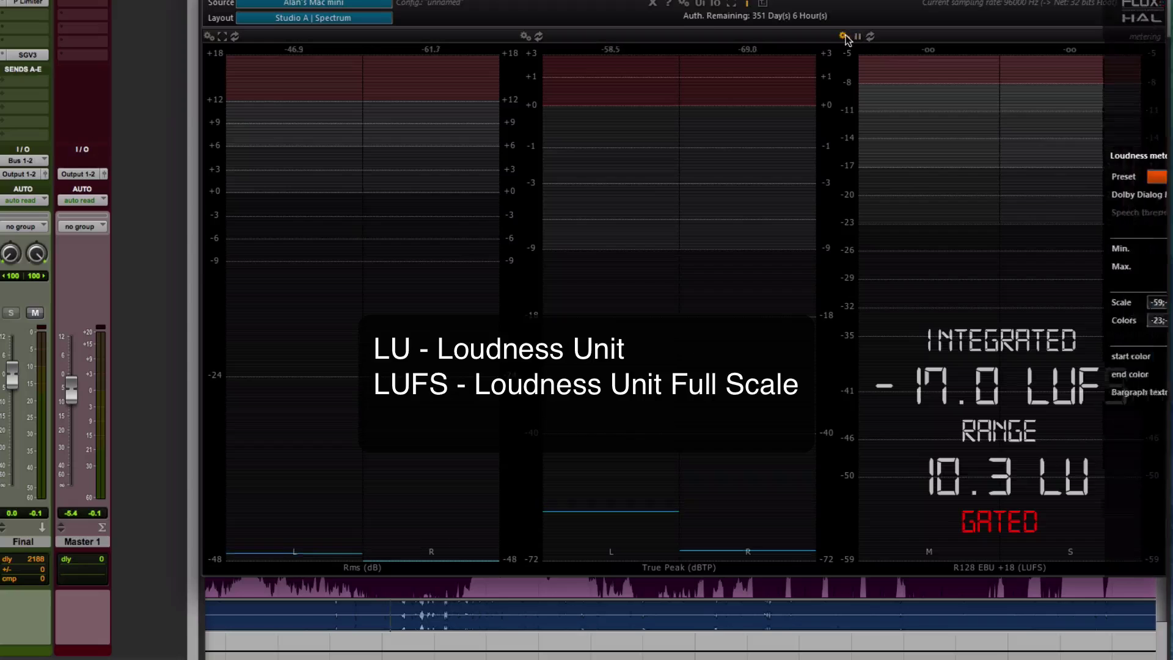
pyautogui.click(953, 176)
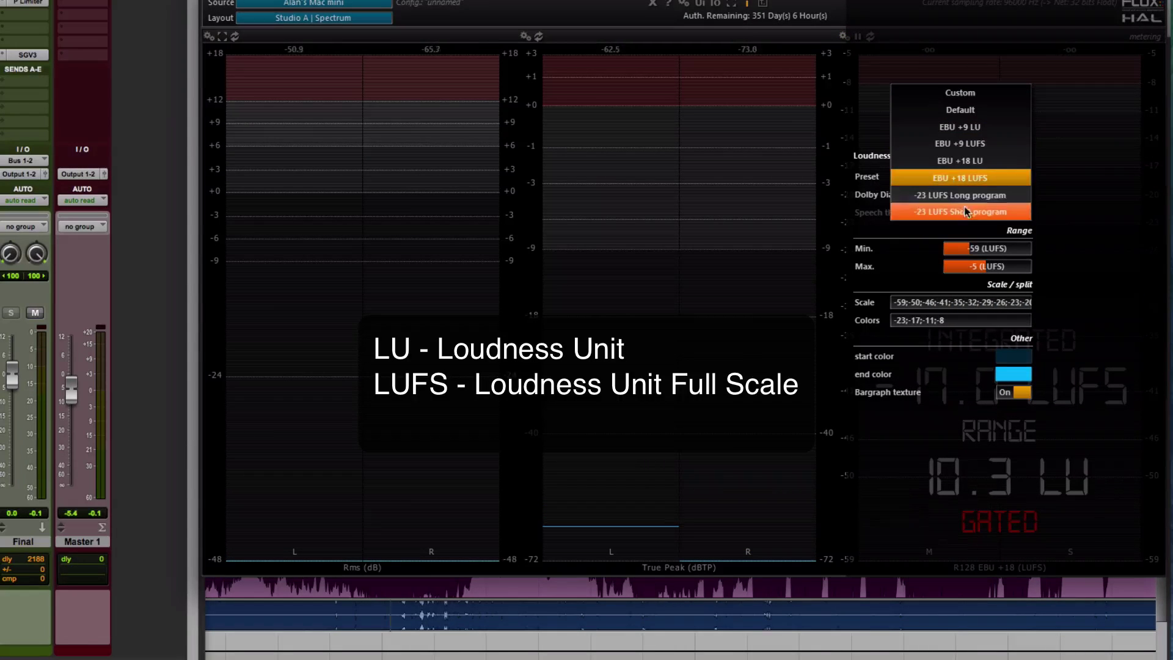
pyautogui.click(944, 179)
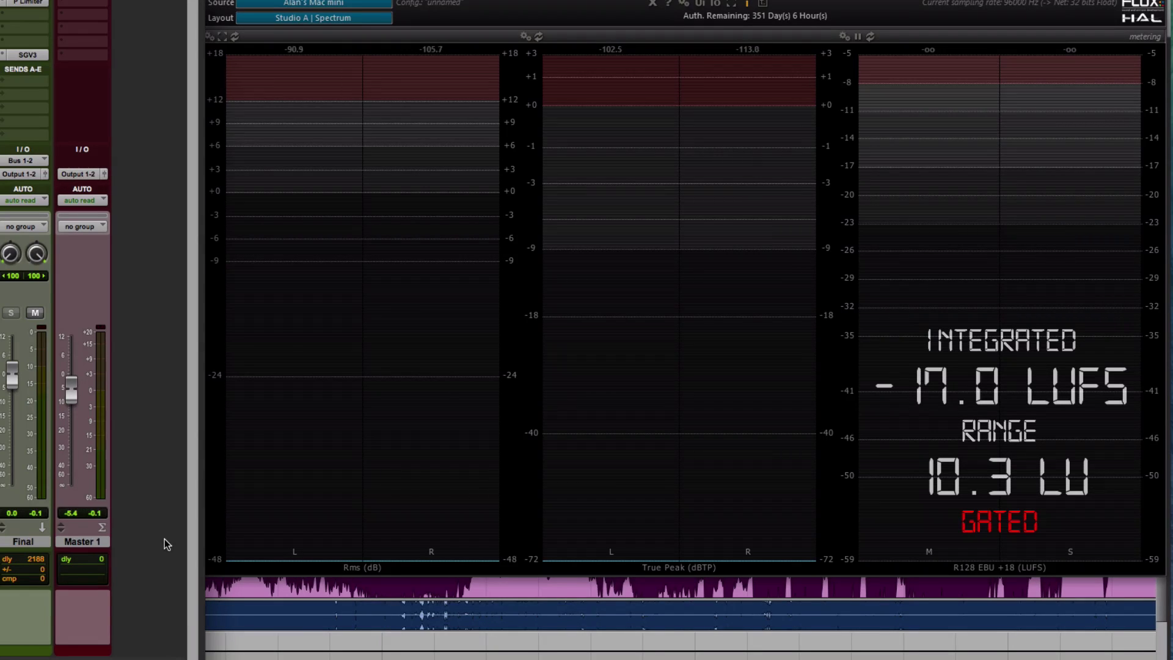
# Switch back to Pro Tools, start playback, and lower the Master 1 fader to about -21.0 dB
pyautogui.press('super+Tab')
pyautogui.press('super+Tab')
pyautogui.press('super+Tab')
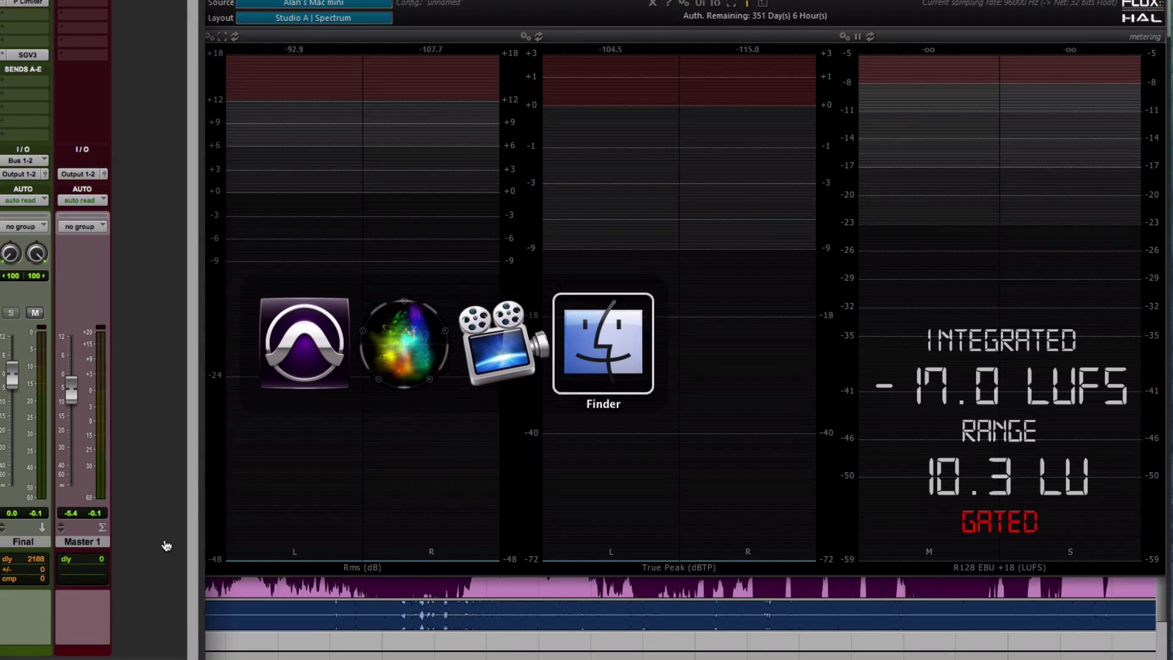
pyautogui.press('super+Tab')
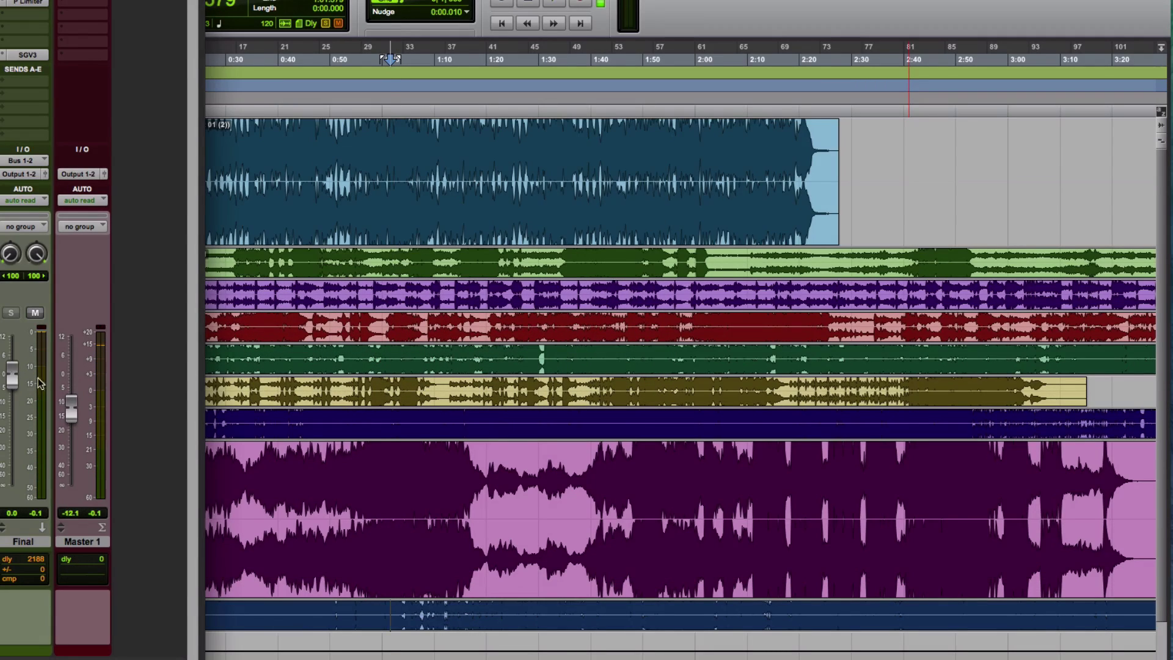
pyautogui.press('space')
pyautogui.moveTo(69, 405); pyautogui.dragTo(71, 433)
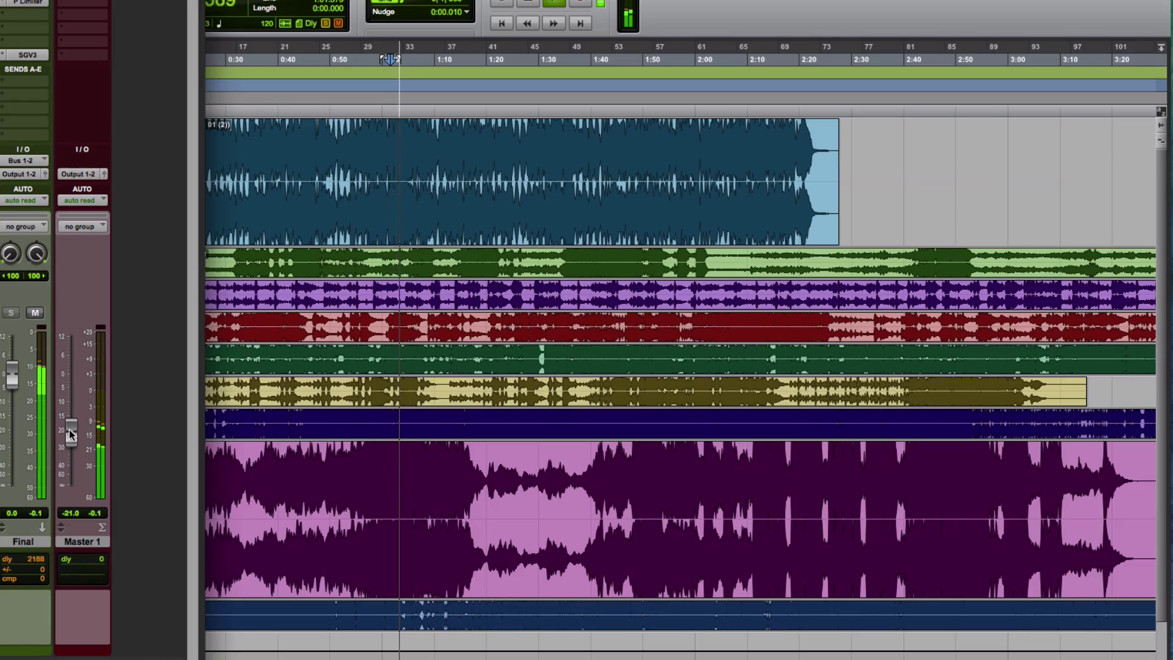
# Lower the Master 1 fader to about -25.6 dB, stop playback, and switch to Pure Analyzer's metering display
pyautogui.press('super+Tab')
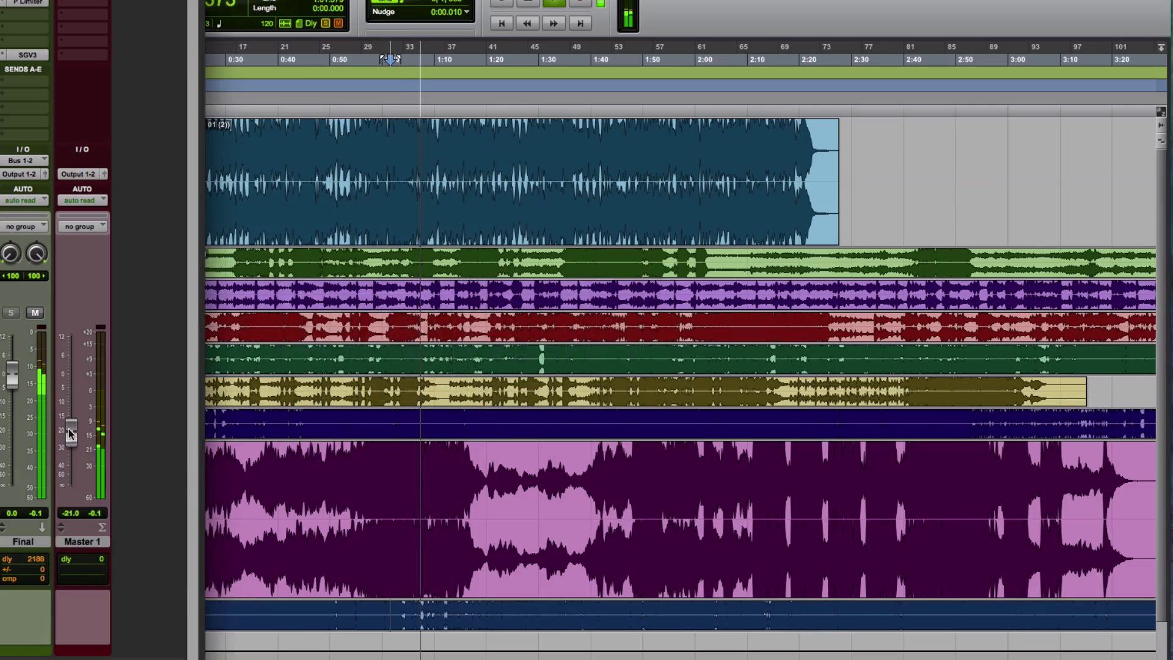
pyautogui.moveTo(81, 430); pyautogui.dragTo(72, 438)
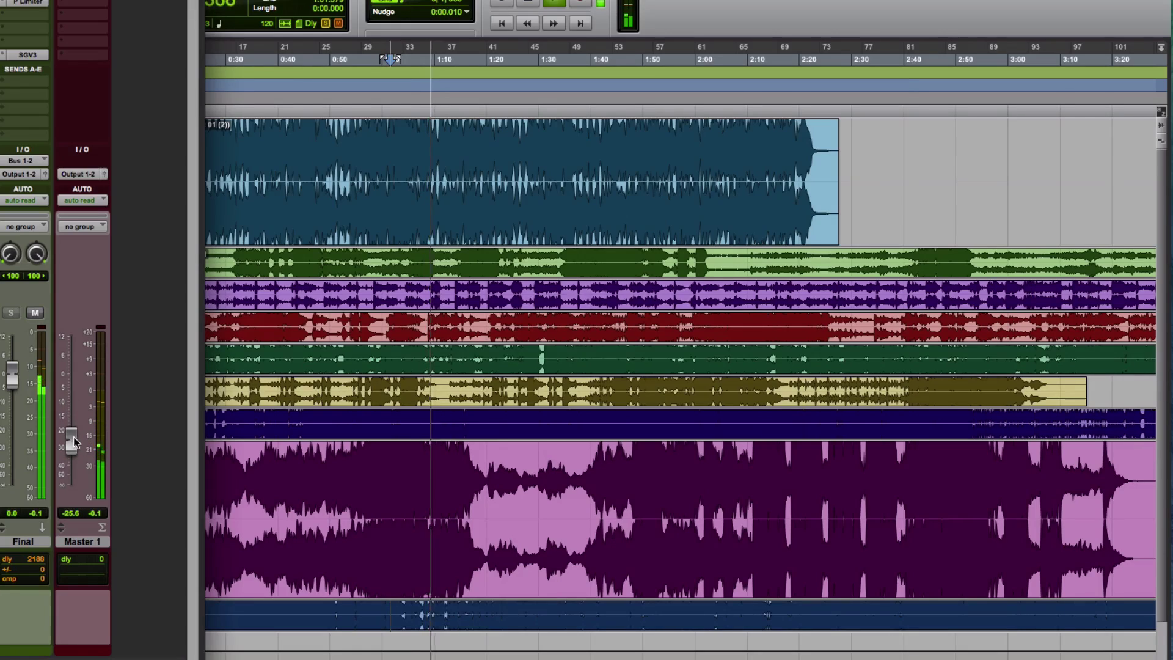
pyautogui.click(221, 457)
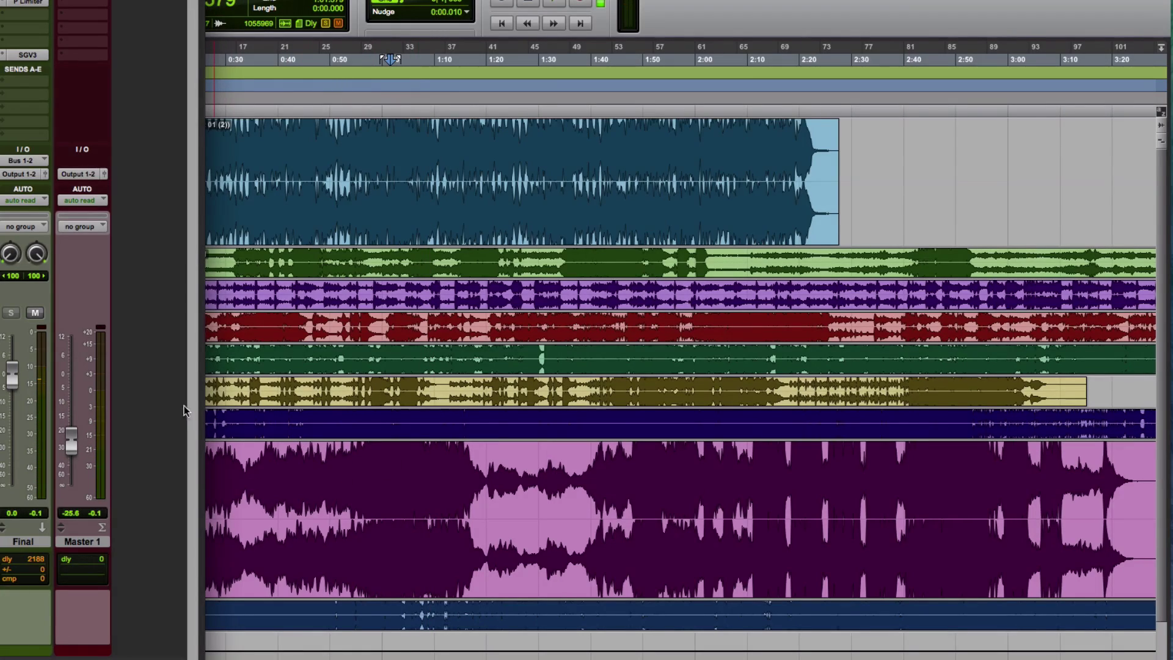
pyautogui.click(28, 55)
pyautogui.press('super+Tab')
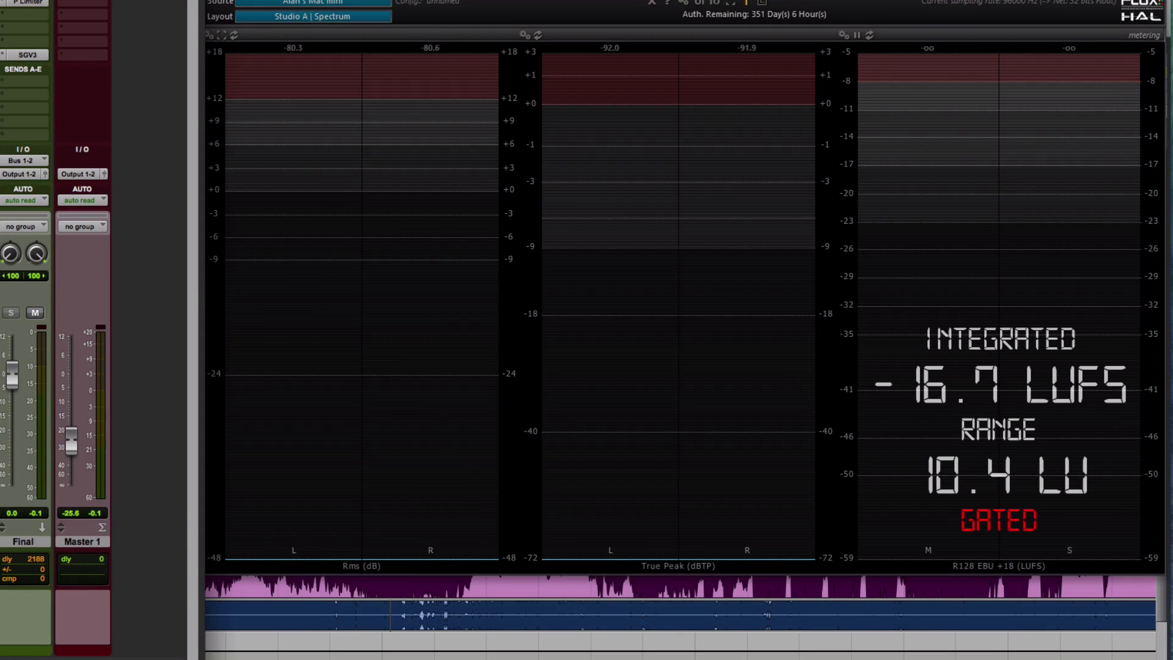
# Play the soloed _F_MGS01 track and reset the loudness meter's measurement
pyautogui.hscroll(-1, 60, 328)
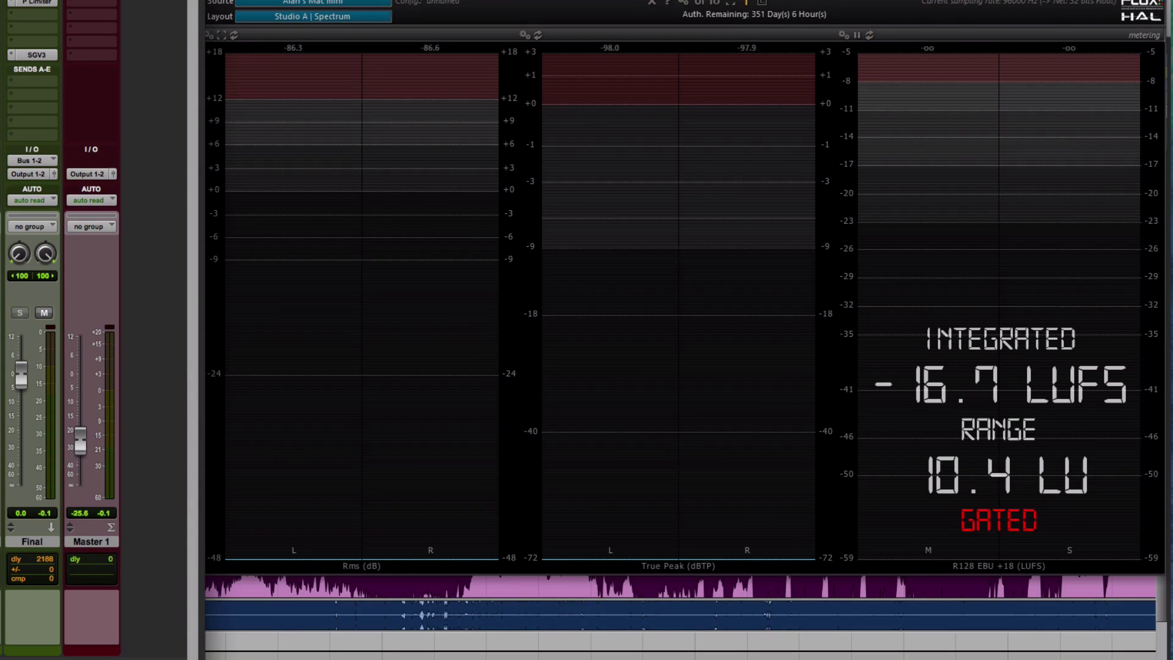
pyautogui.hscroll(-5, 94, 328)
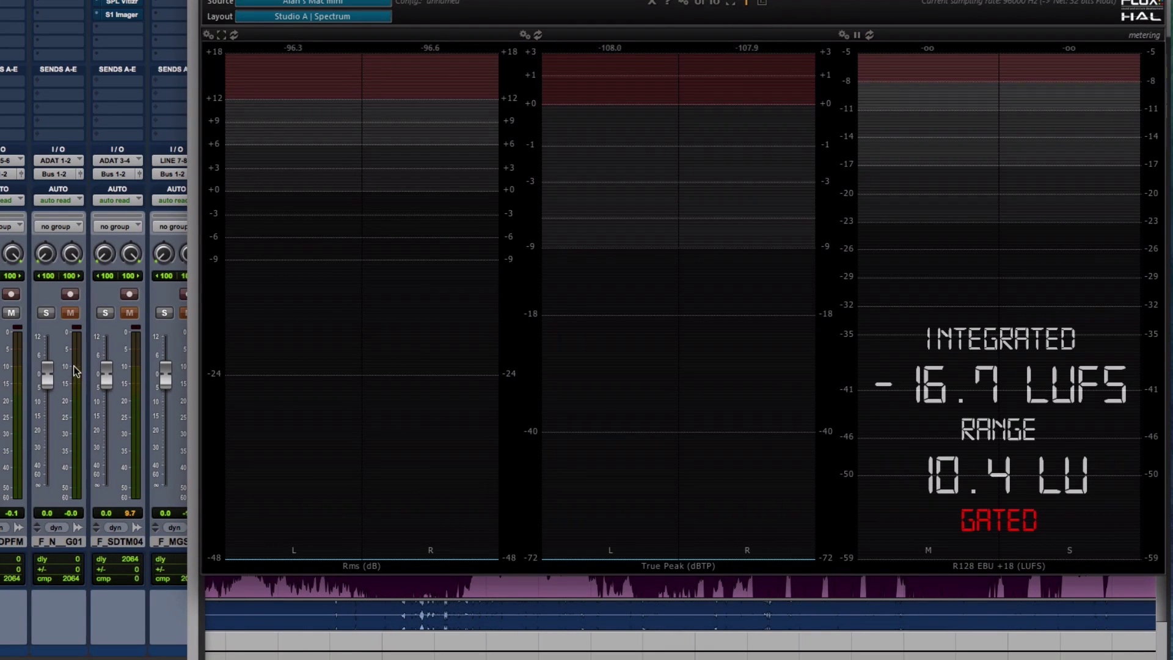
pyautogui.hscroll(5, 146, 373)
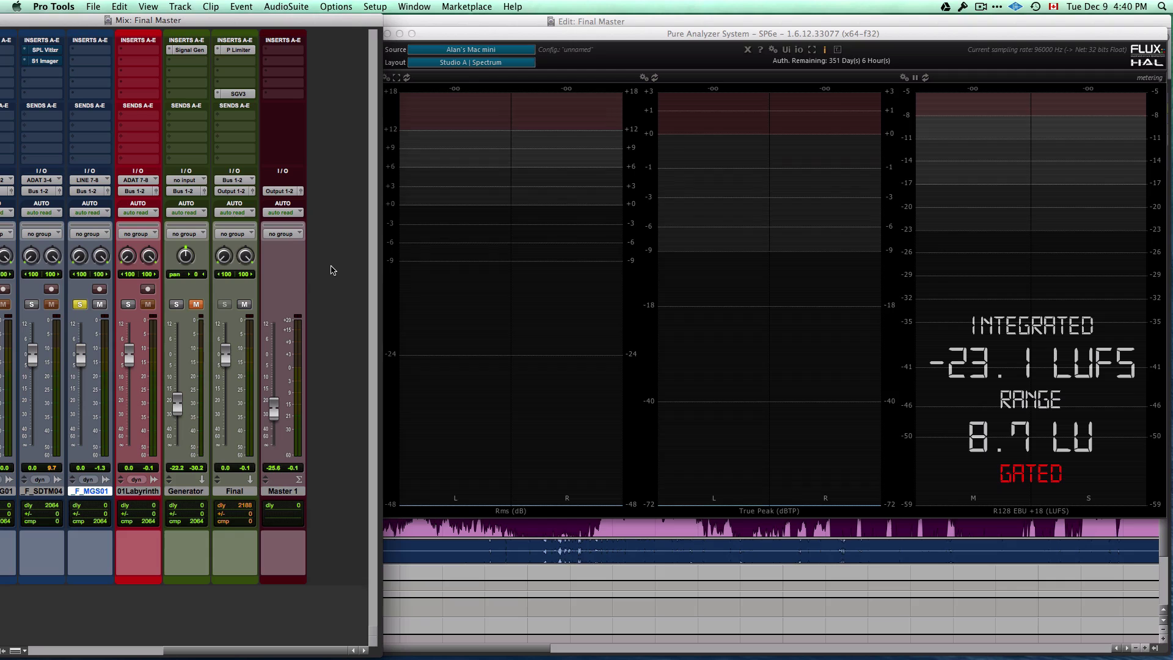
pyautogui.press('space')
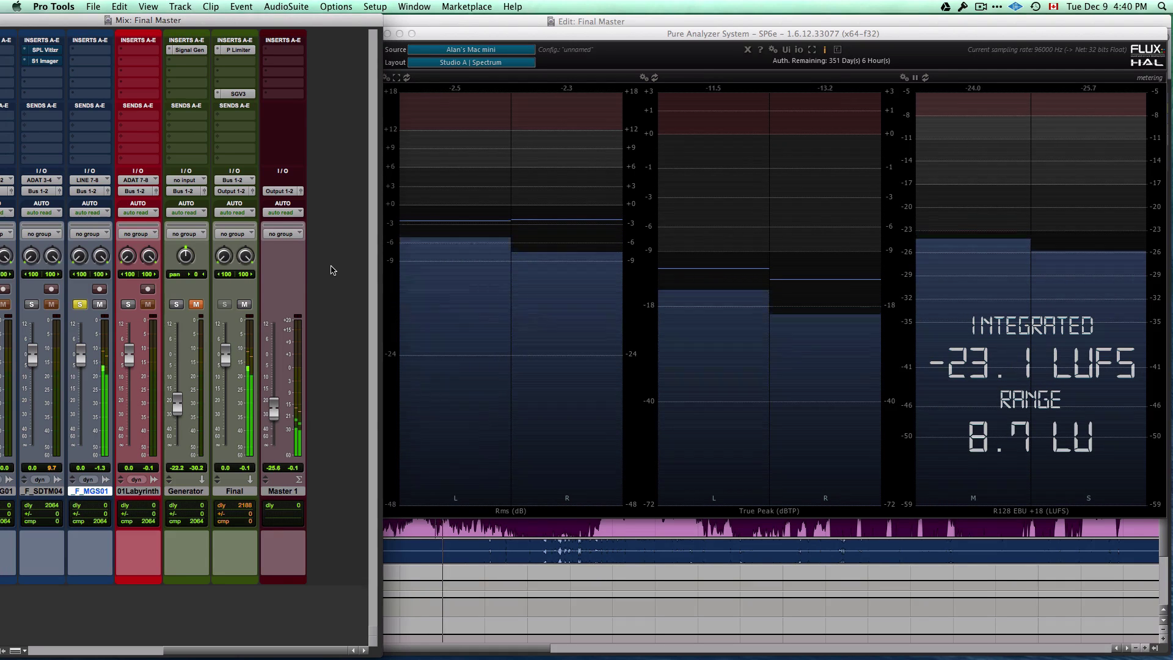
pyautogui.click(924, 78)
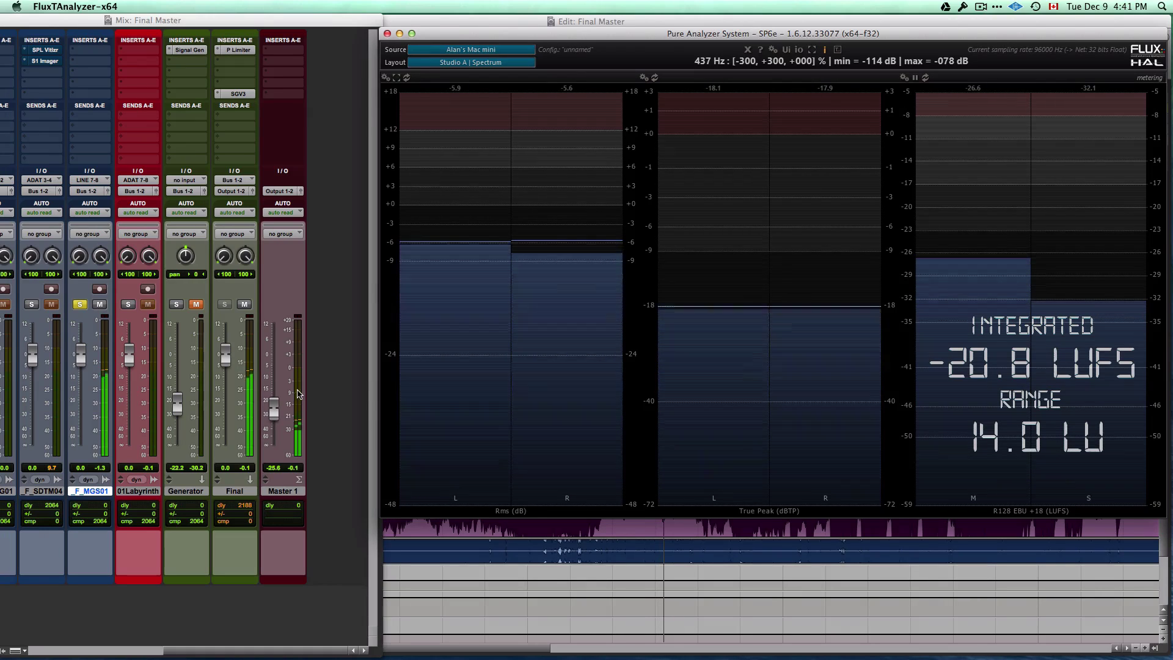
# Raise the Master 1 fader to about -17.7 dB and solo the _F_N__G01 track instead of _F_MGS01
pyautogui.moveTo(273, 411); pyautogui.dragTo(275, 395)
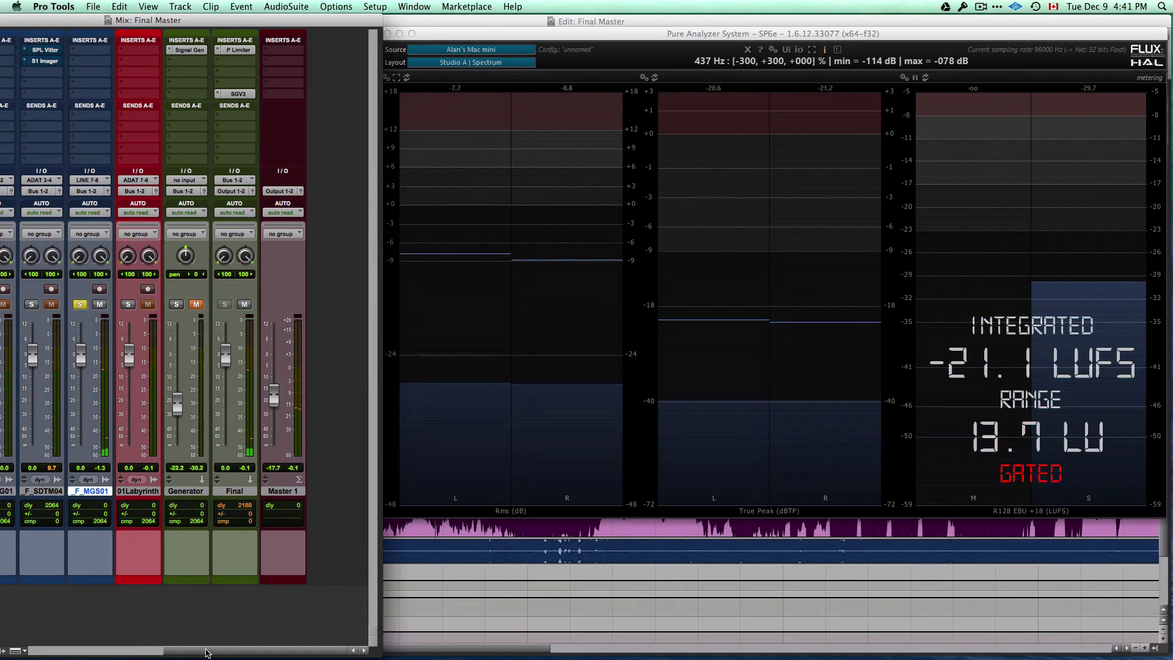
pyautogui.hscroll(-4, 206, 651)
pyautogui.click(179, 304)
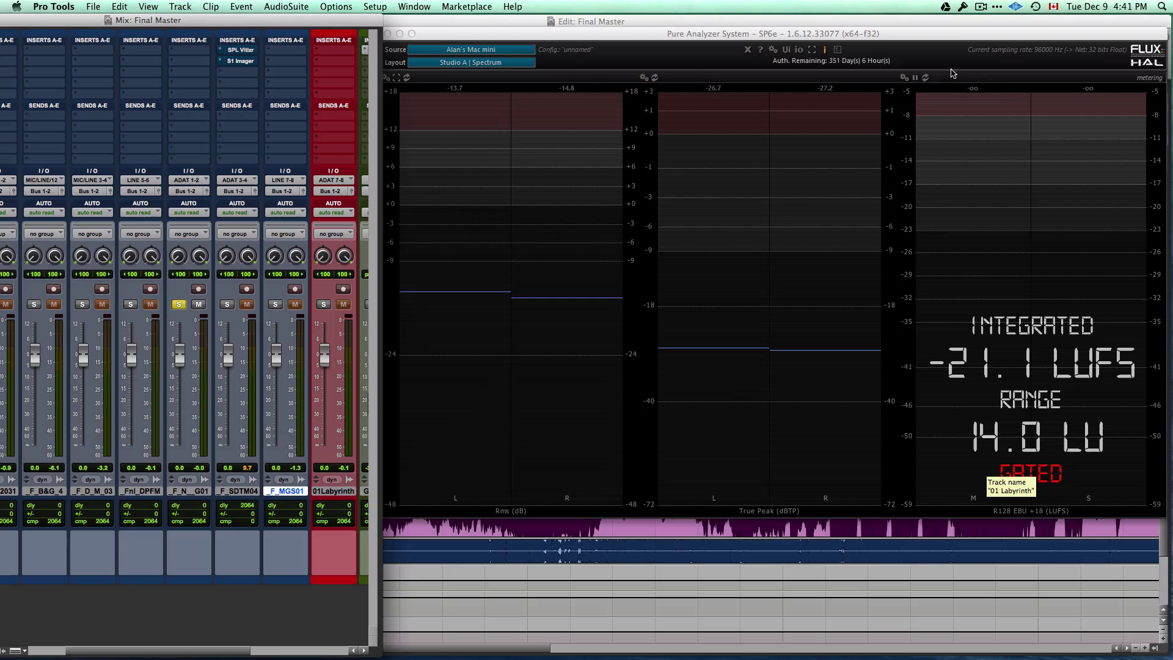
# Clear the integrated loudness and range readings in Pure Analyzer, and select the _F_N__G01 track in the Pro Tools mixer
pyautogui.click(584, 188)
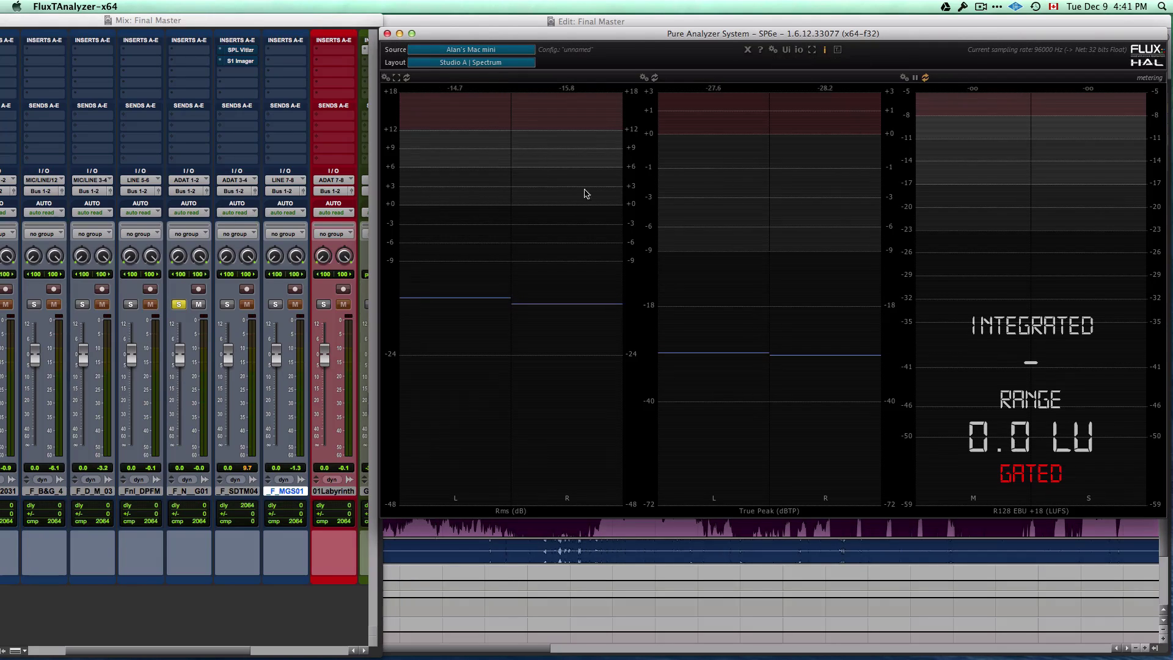
pyautogui.click(220, 531)
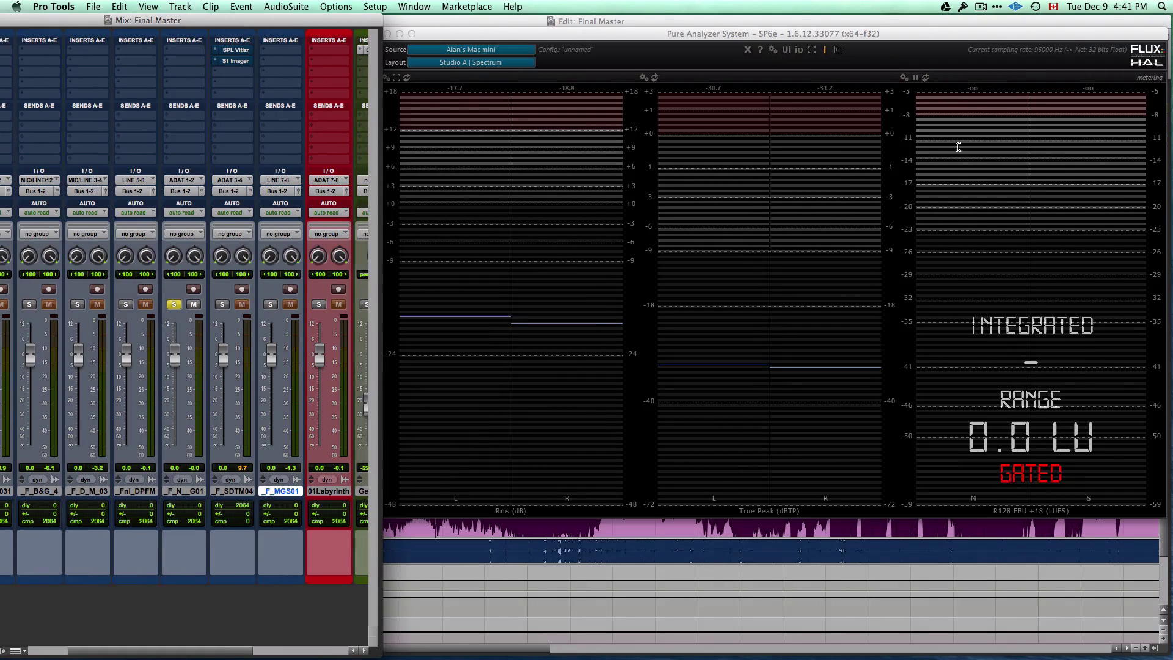
pyautogui.click(487, 90)
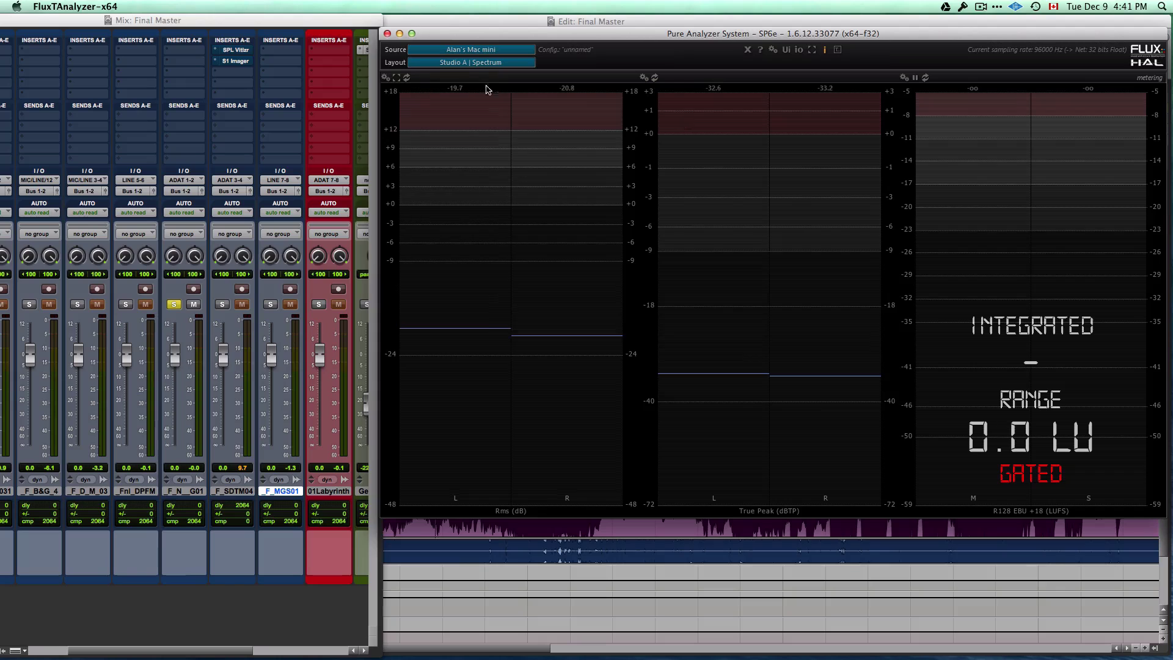
pyautogui.click(322, 19)
pyautogui.click(574, 74)
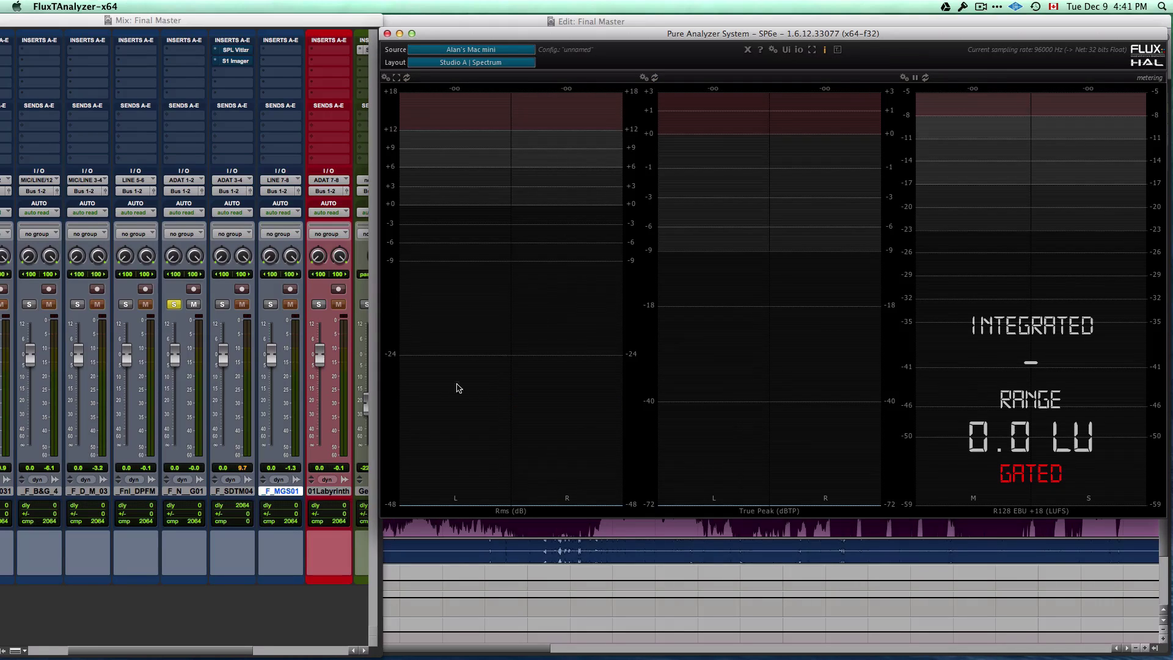
pyautogui.click(282, 600)
pyautogui.click(181, 480)
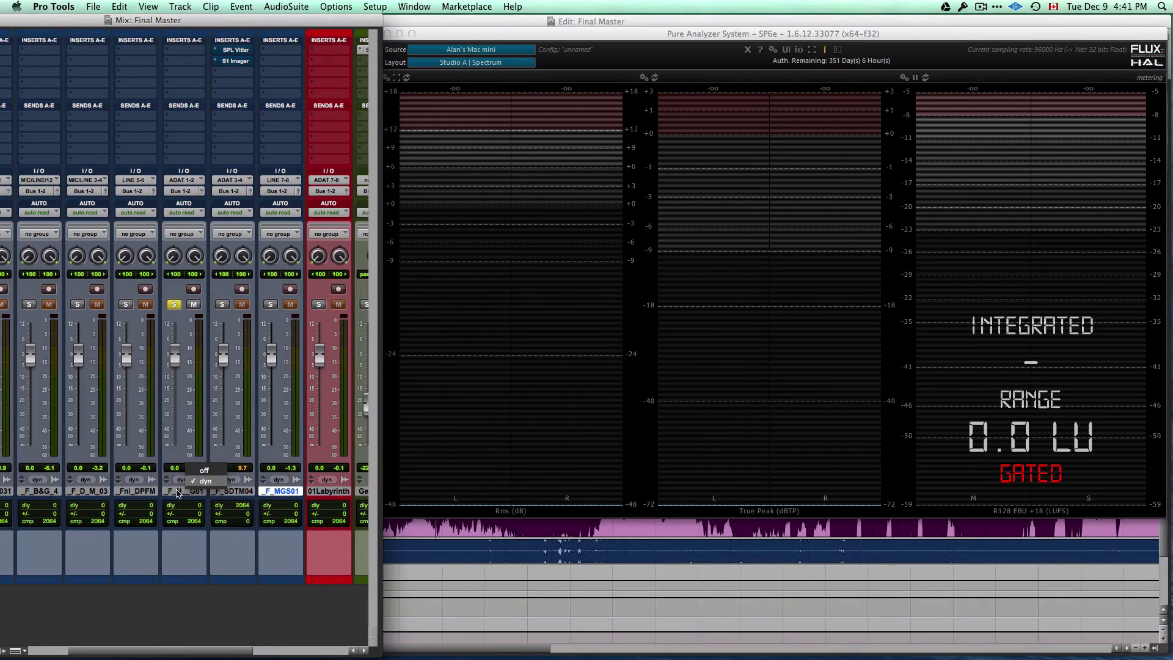
pyautogui.click(185, 492)
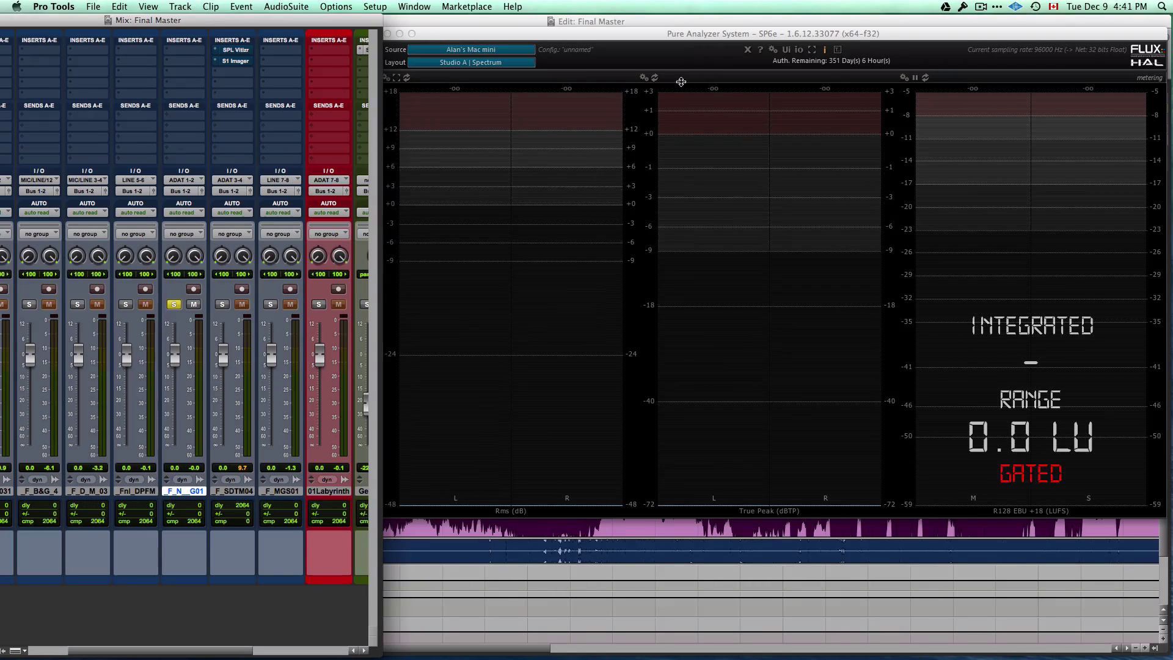
pyautogui.click(661, 35)
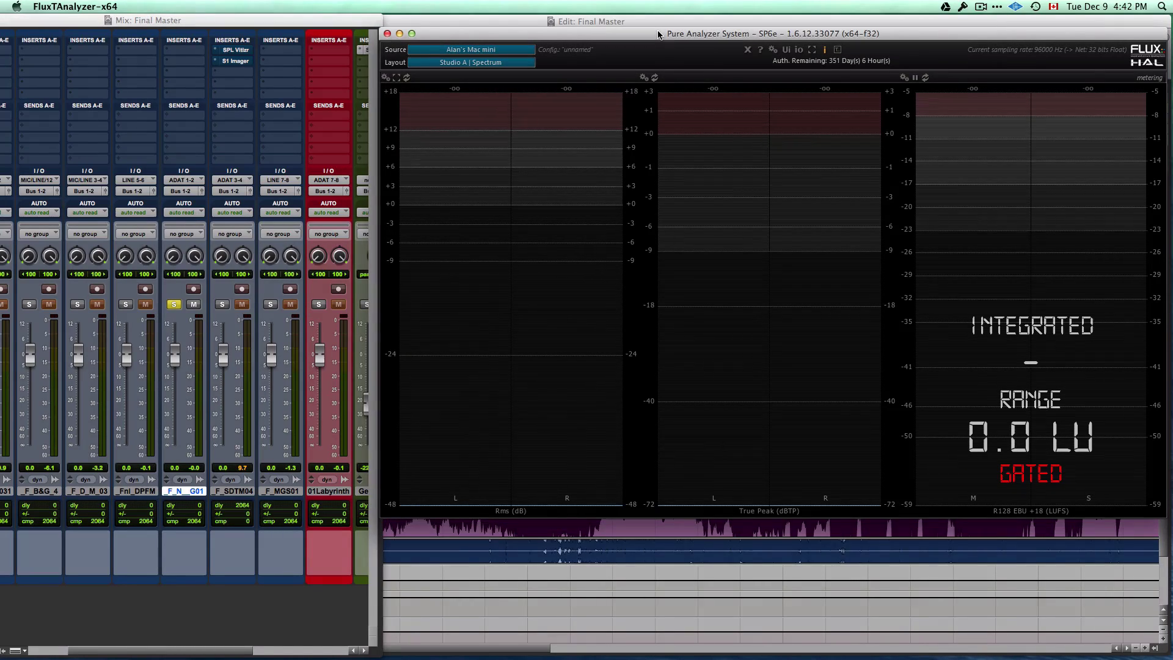
pyautogui.click(223, 607)
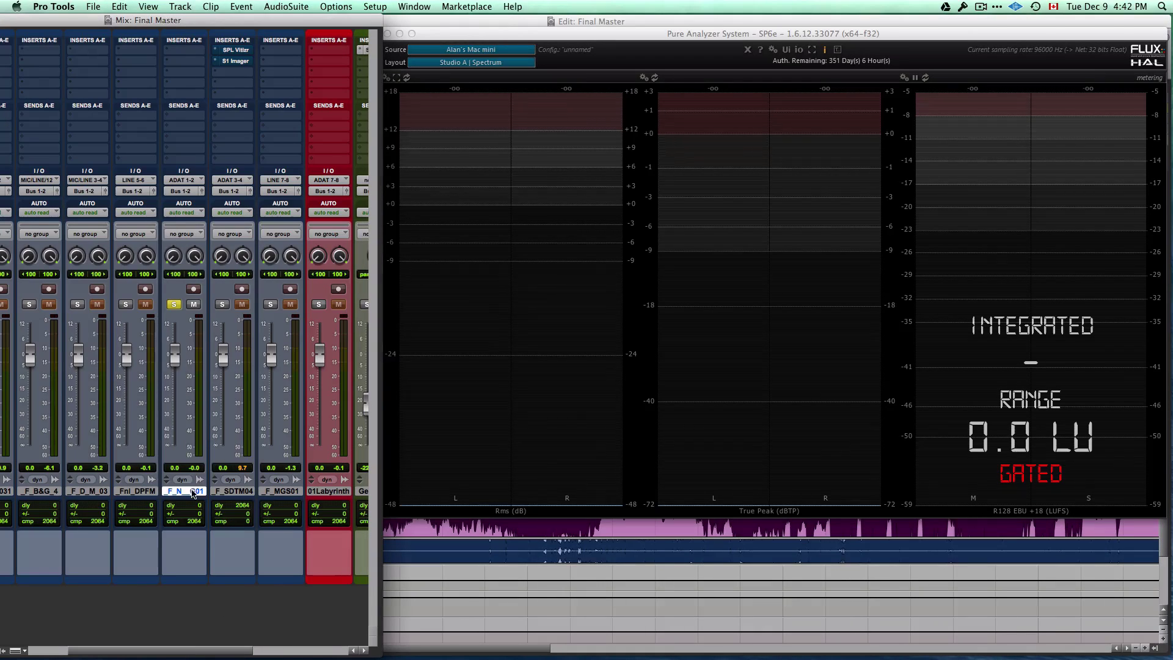
# Play the _F_N__G01 track, raising Master 1 to about -14.5 dB beforehand and to about -0.4 dB during playback
pyautogui.click(314, 650)
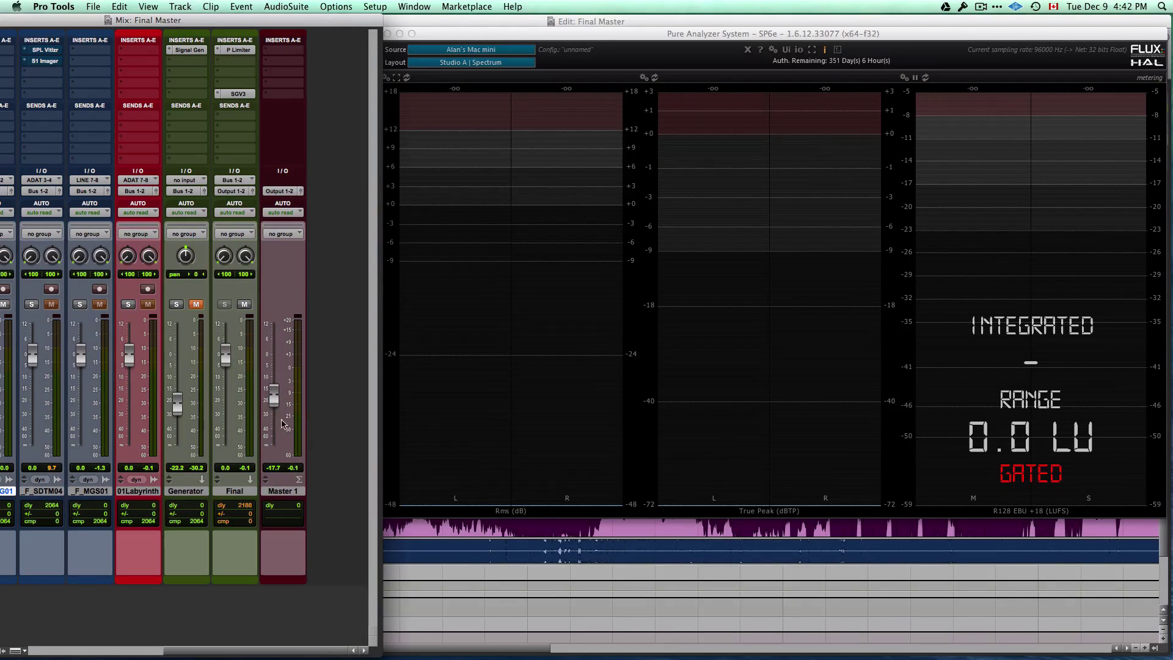
pyautogui.moveTo(277, 391); pyautogui.dragTo(276, 390)
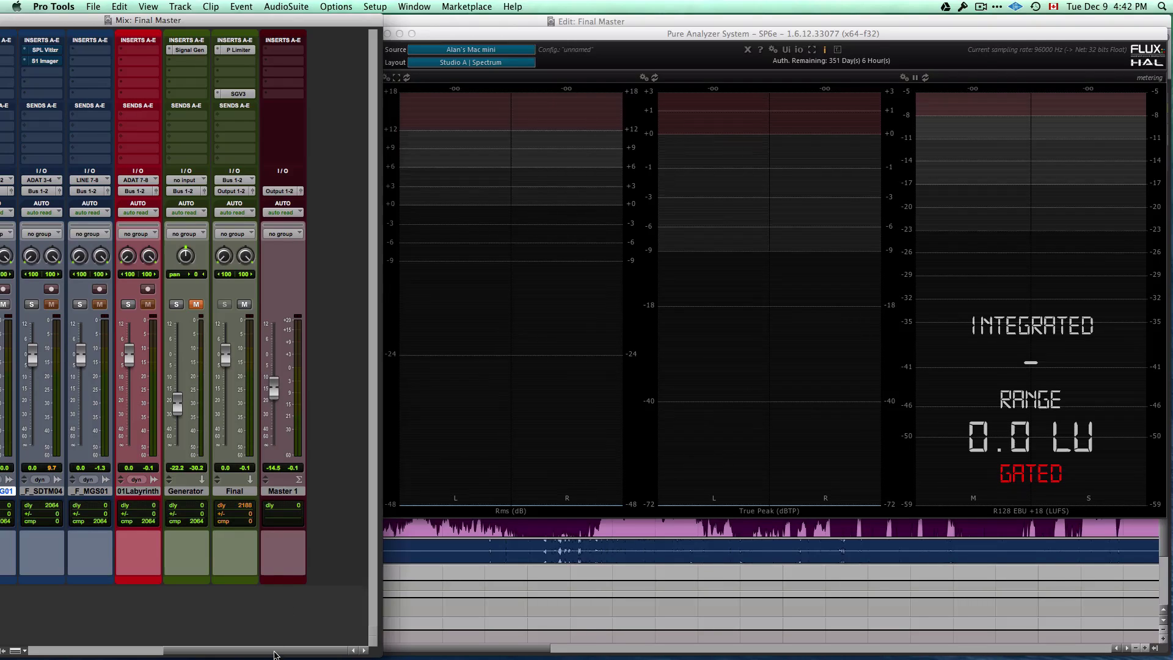
pyautogui.moveTo(274, 652); pyautogui.dragTo(223, 643)
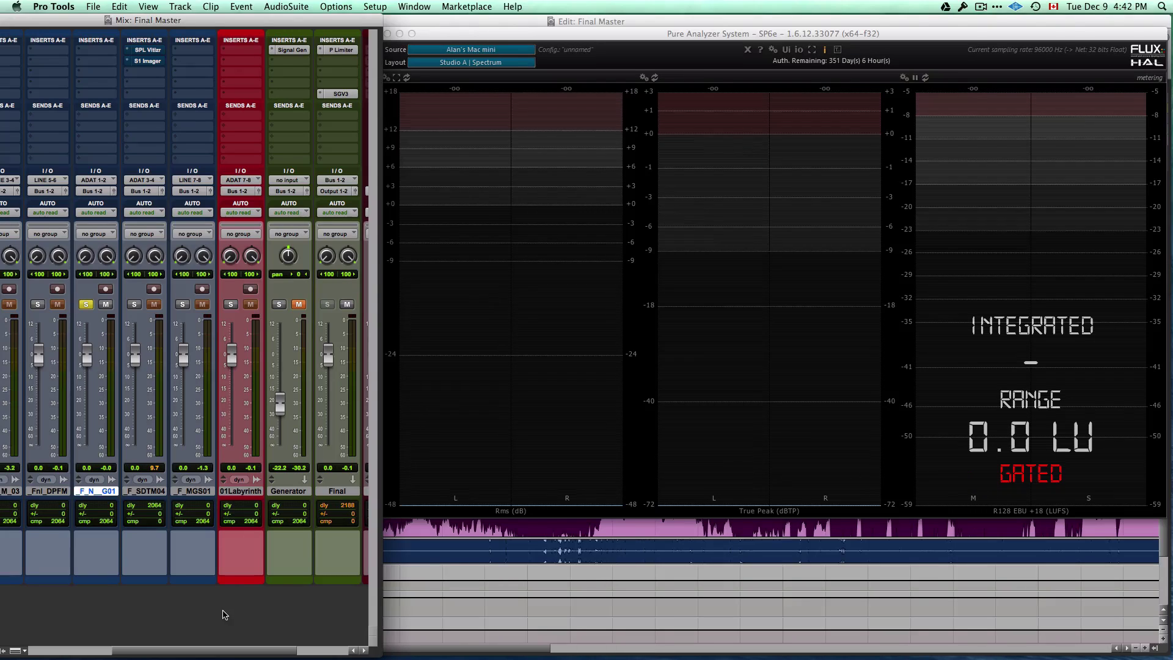
pyautogui.press('space')
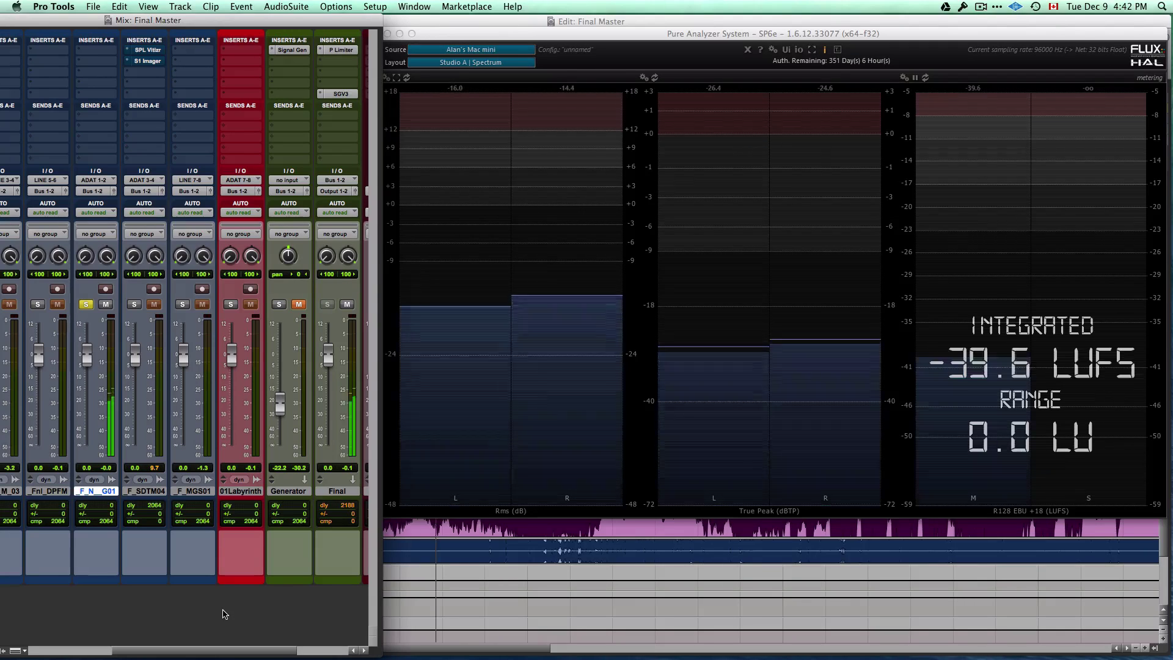
pyautogui.click(299, 651)
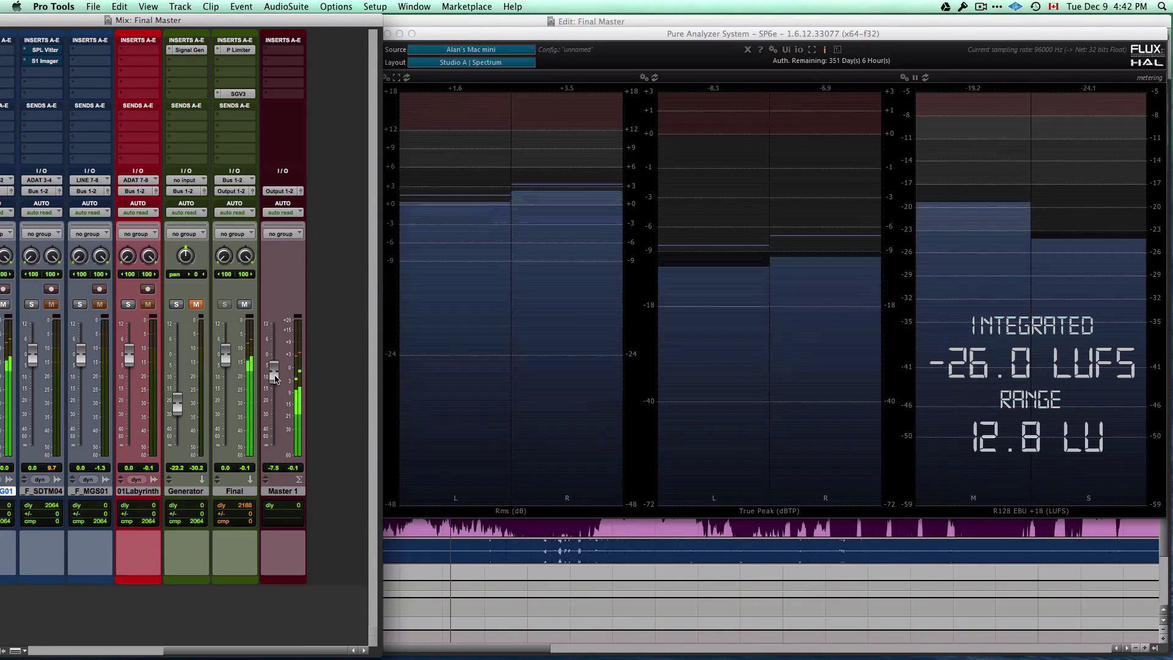
pyautogui.moveTo(275, 379); pyautogui.dragTo(276, 363)
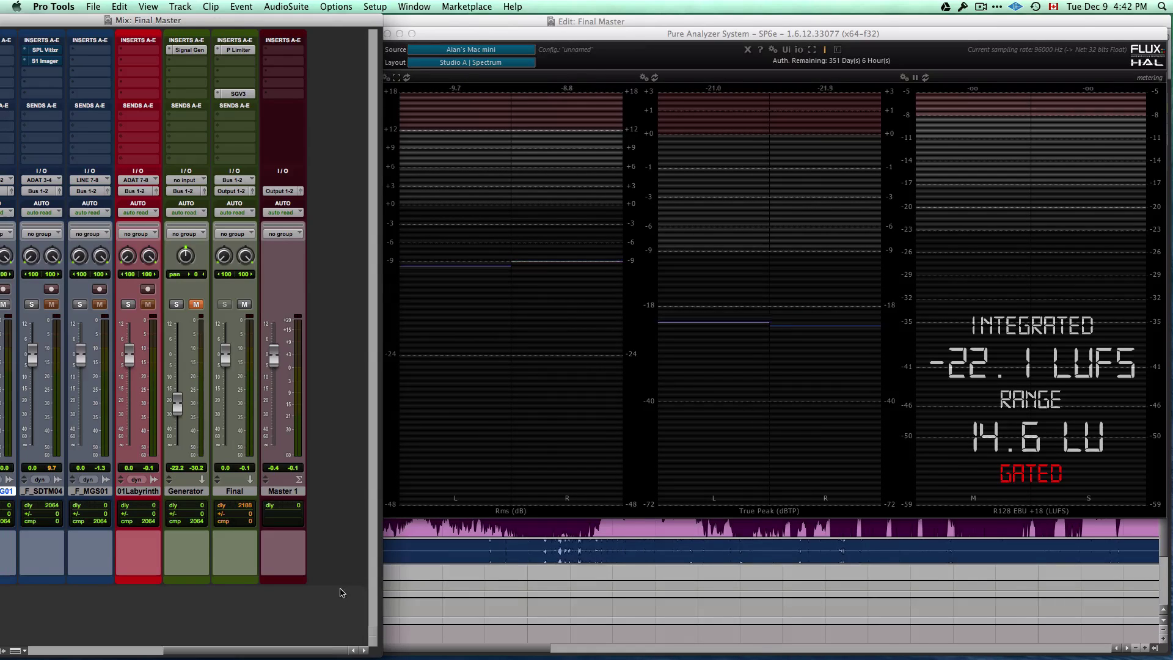
# Solo the Stradella track with Master 1 lowered to about -12.8 dB, and start playback
pyautogui.hscroll(-5, 99, 417)
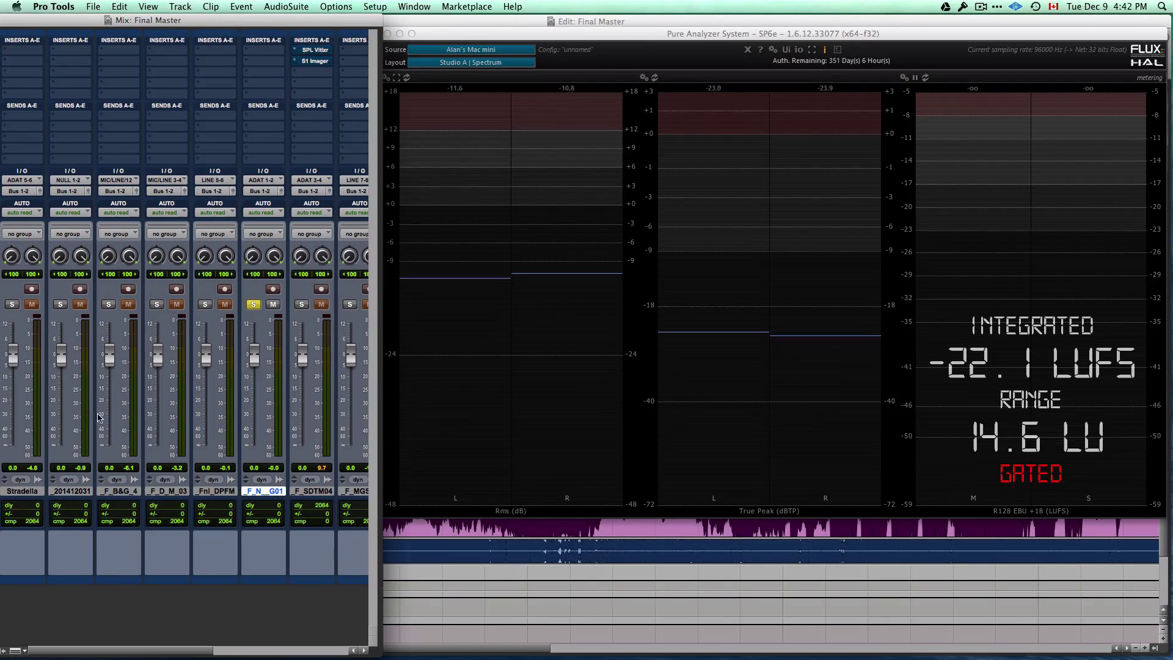
pyautogui.click(12, 304)
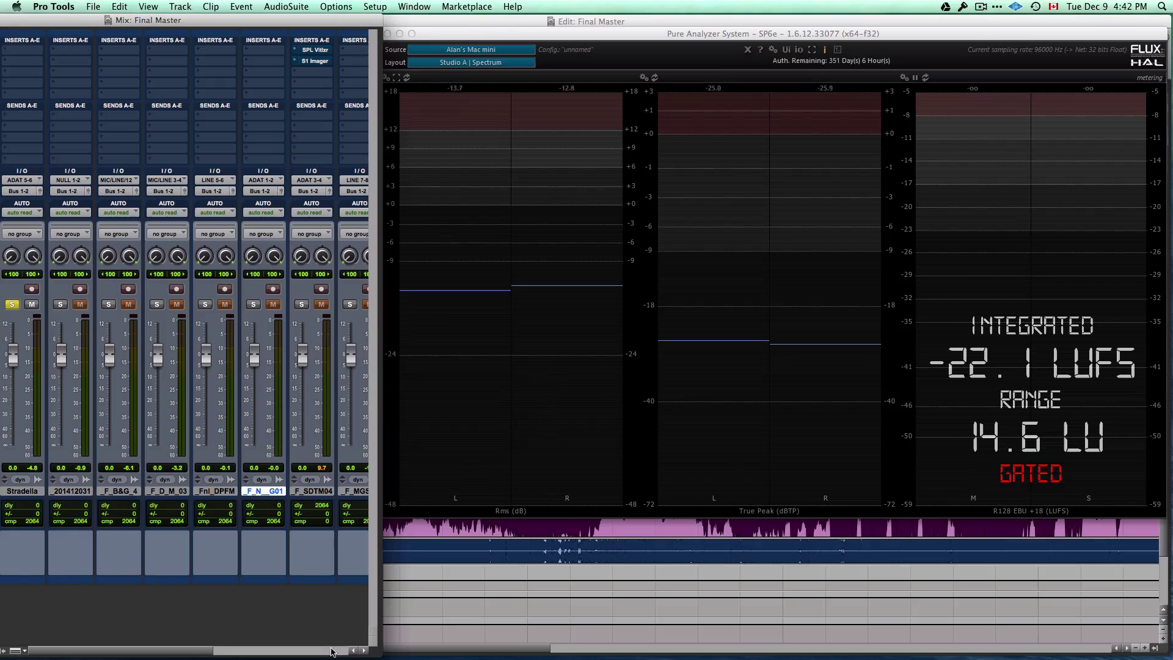
pyautogui.hscroll(5, 333, 652)
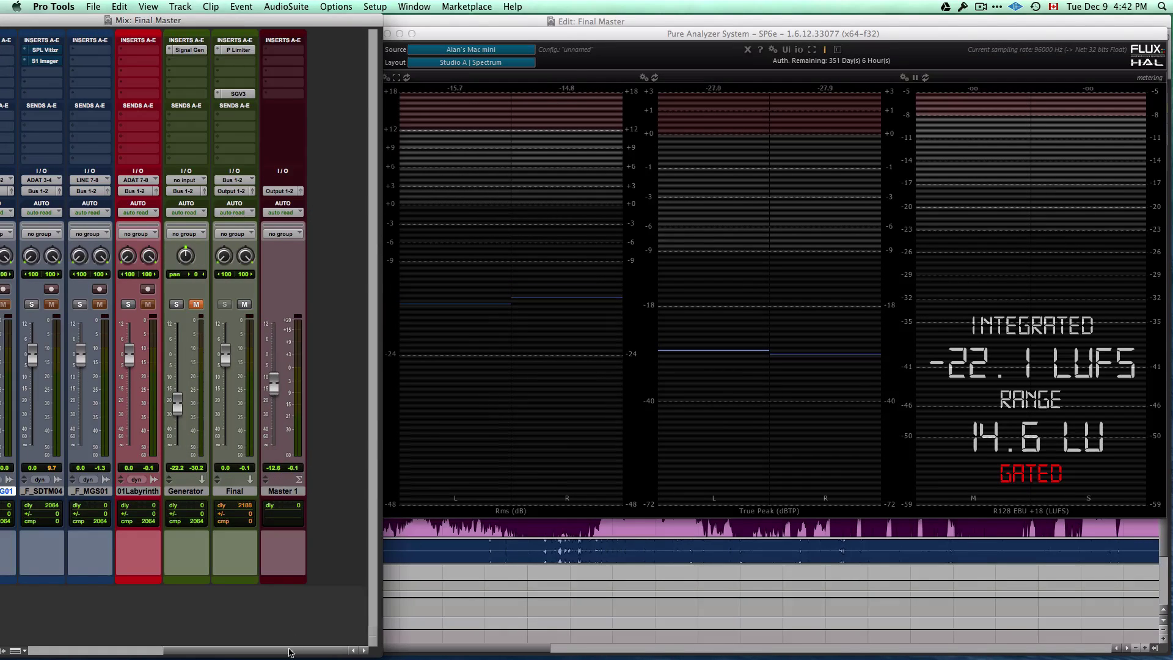
pyautogui.hscroll(-5, 290, 651)
pyautogui.press('space')
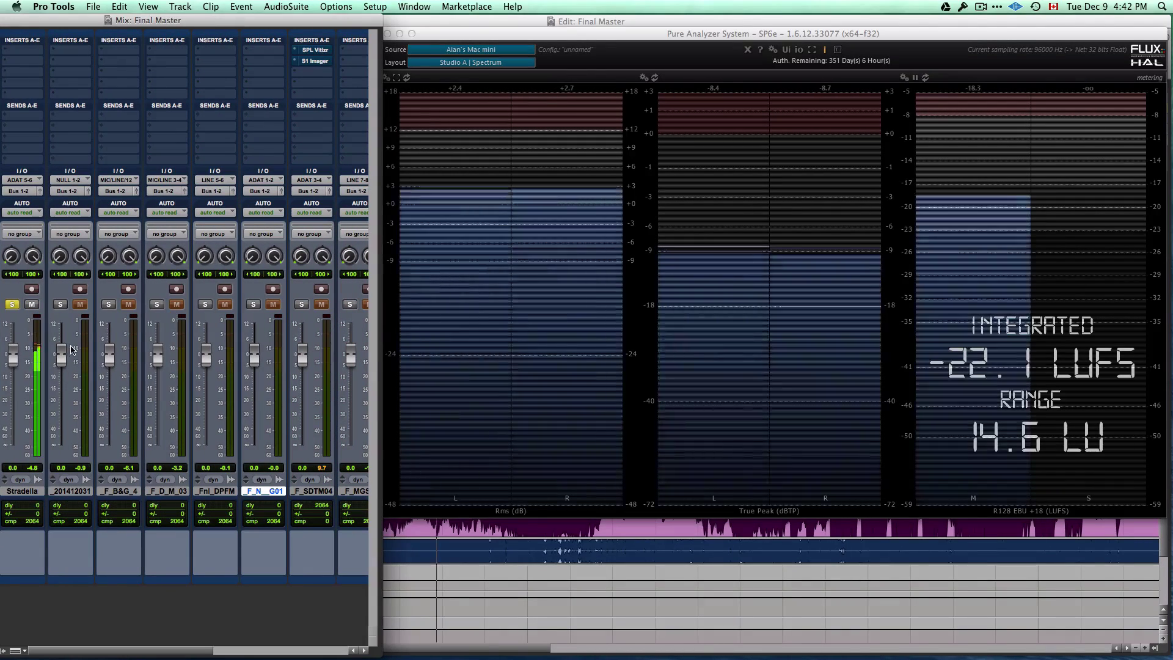
# During playback, solo 201412031, _F_B&G_4, _F_D_M_03, Fnl_DPFM, _F_N__G01, _F_SDTM04 and _F_MGS01 one after another to compare their levels
pyautogui.click(59, 304)
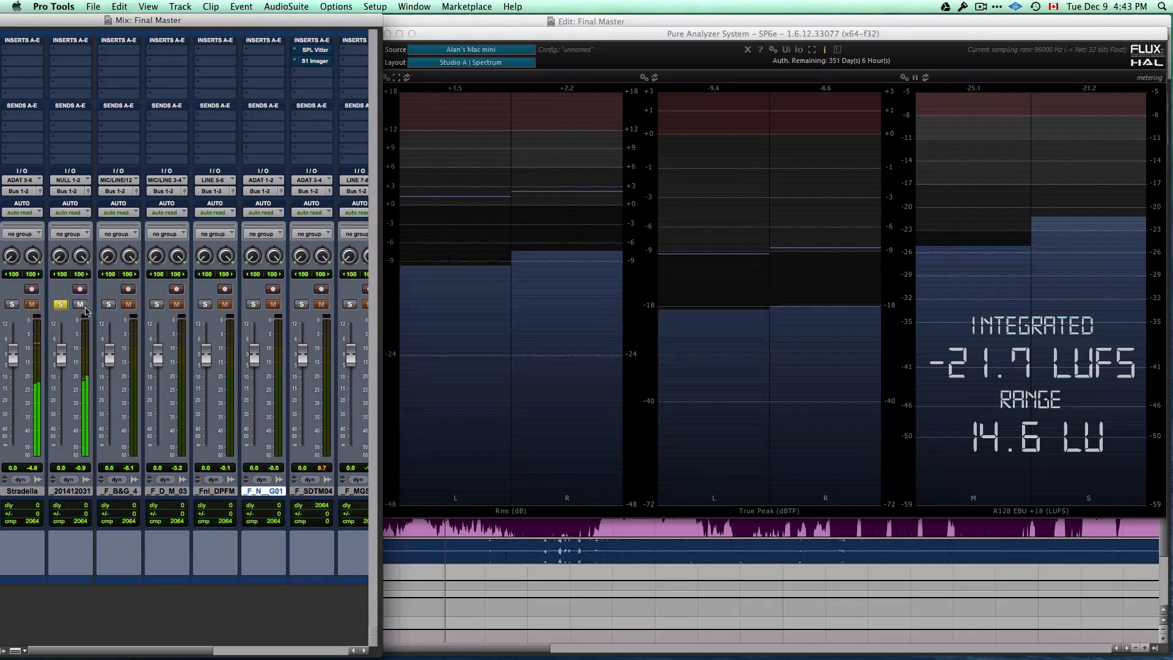
pyautogui.click(109, 304)
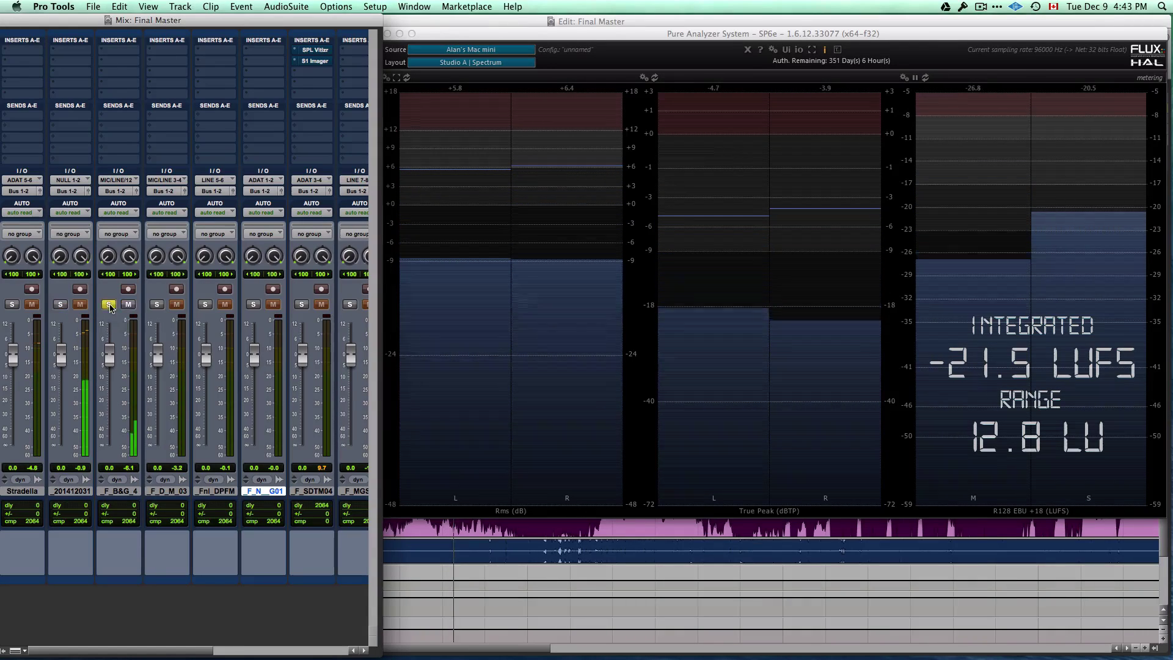
pyautogui.click(158, 304)
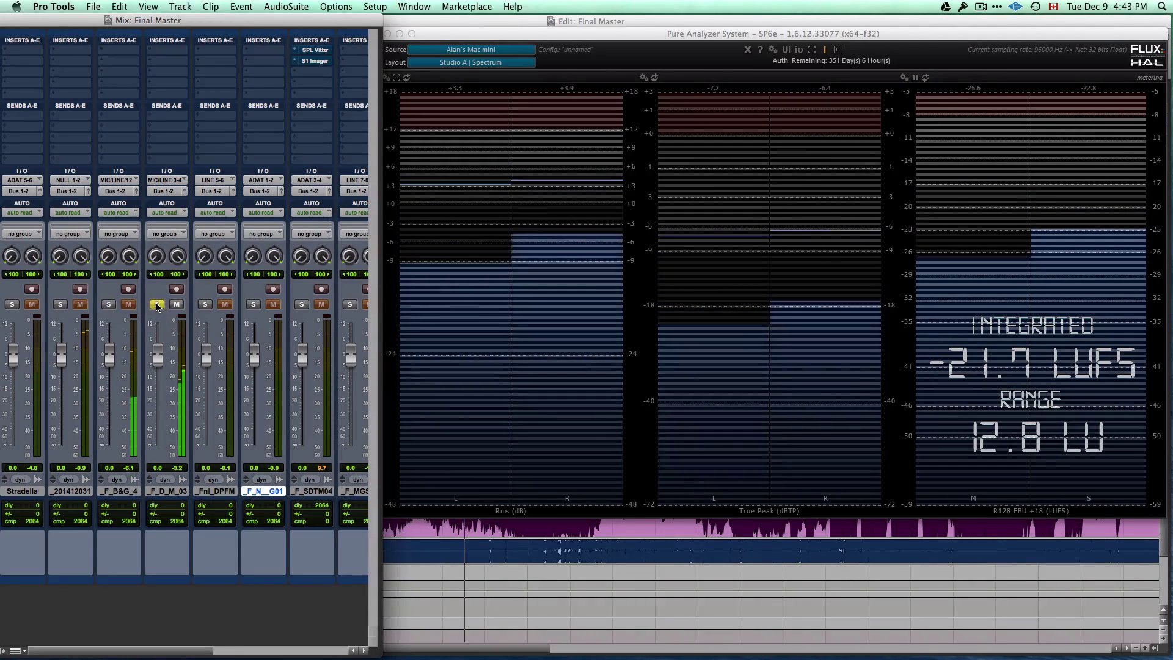
pyautogui.click(206, 305)
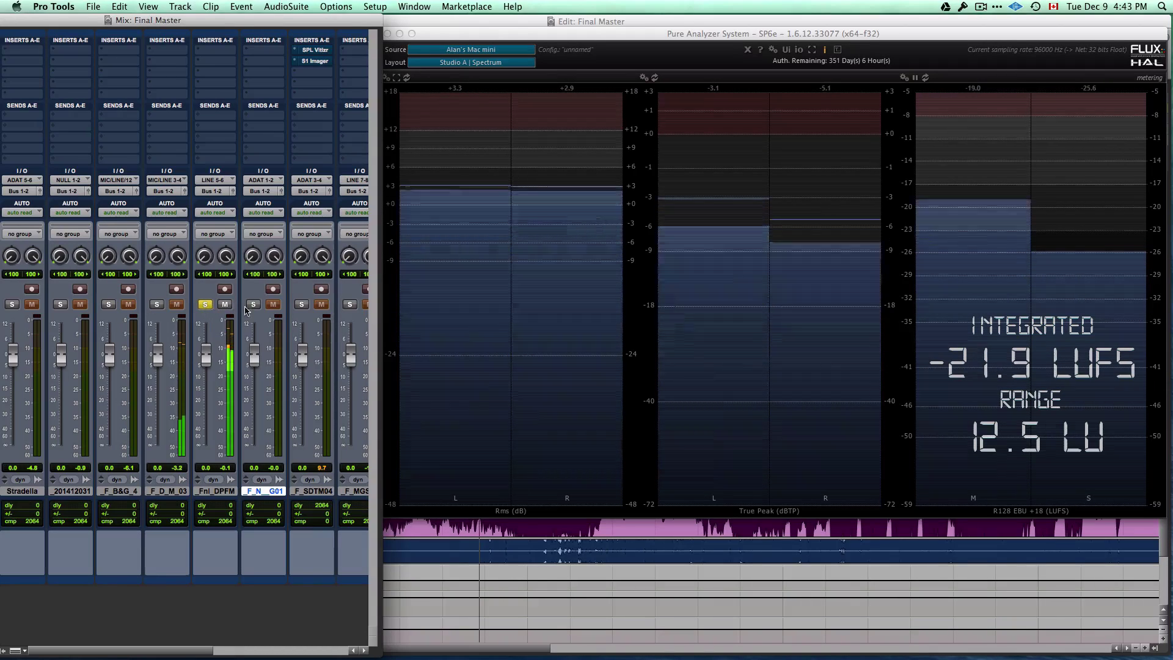
pyautogui.click(253, 304)
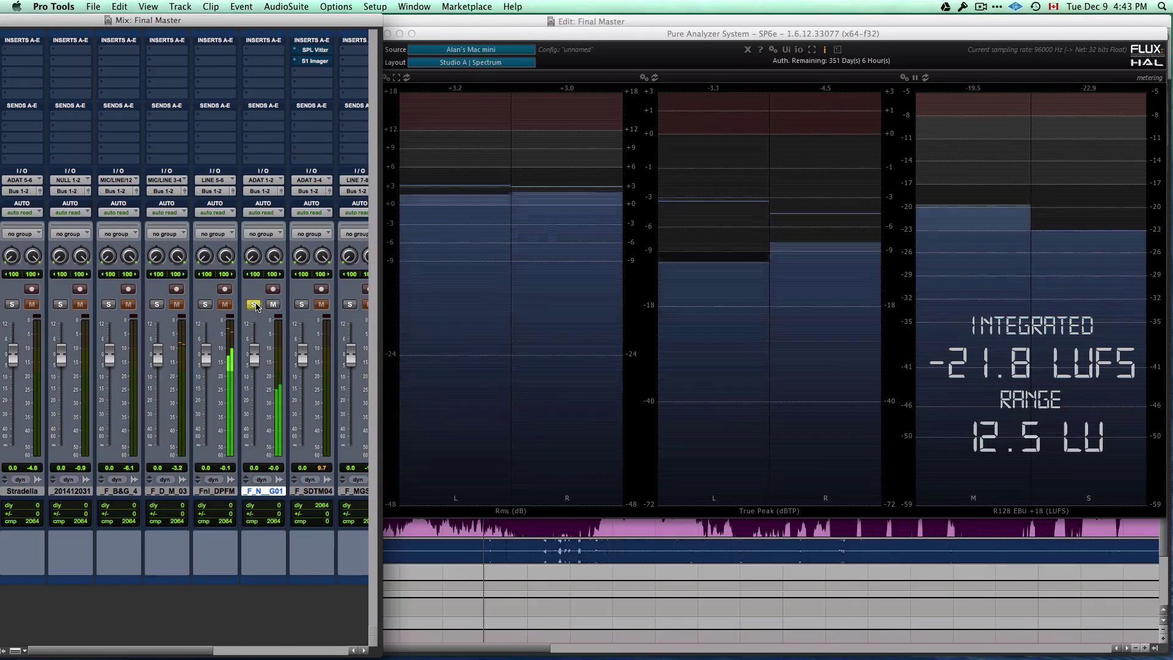
pyautogui.click(303, 305)
pyautogui.moveTo(217, 651); pyautogui.dragTo(263, 651)
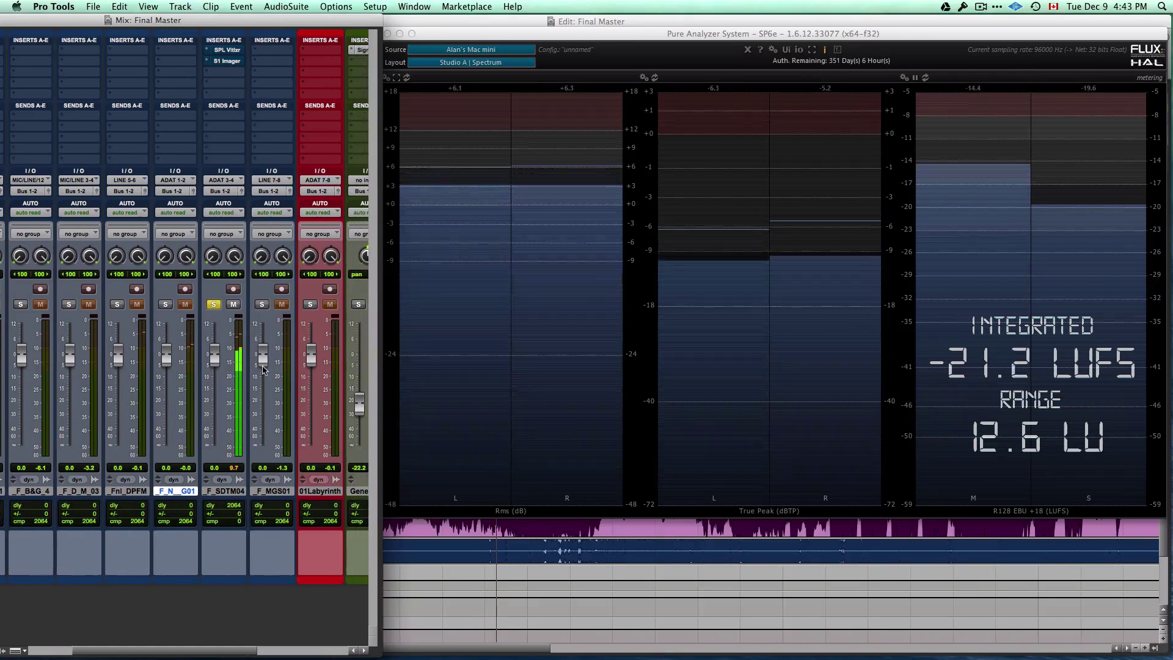
pyautogui.click(261, 304)
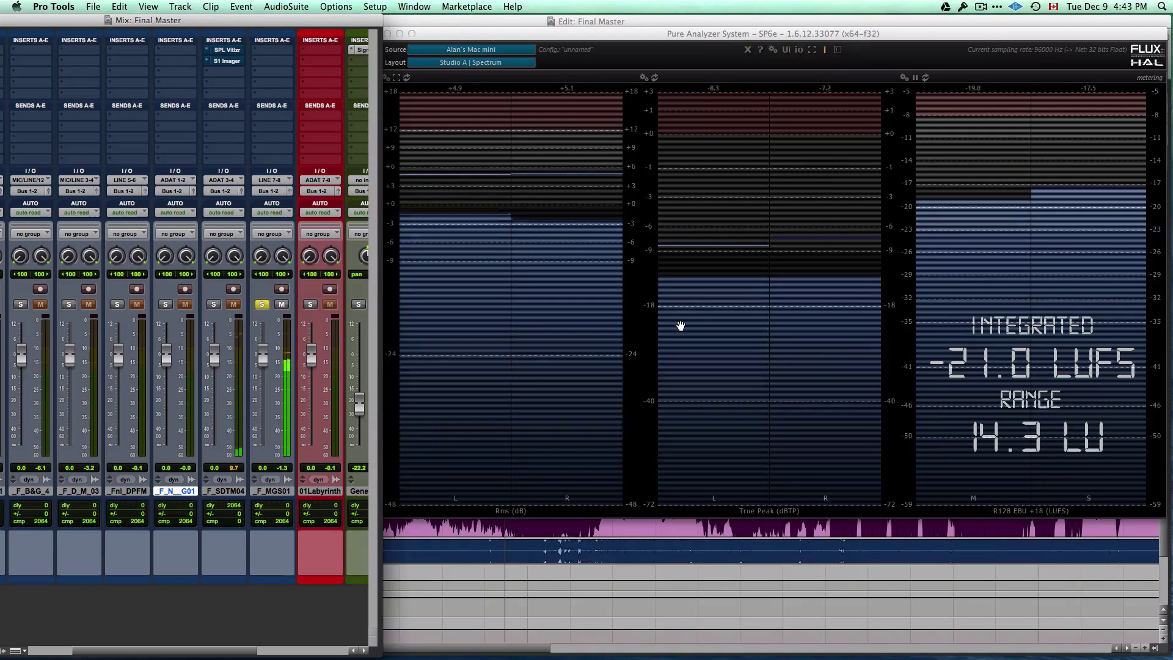
# Return Pure Analyzer from the enlarged metering view to its full multi-view layout, and solo the Fnl_DPFM track in the Pro Tools mixer
pyautogui.click(800, 292)
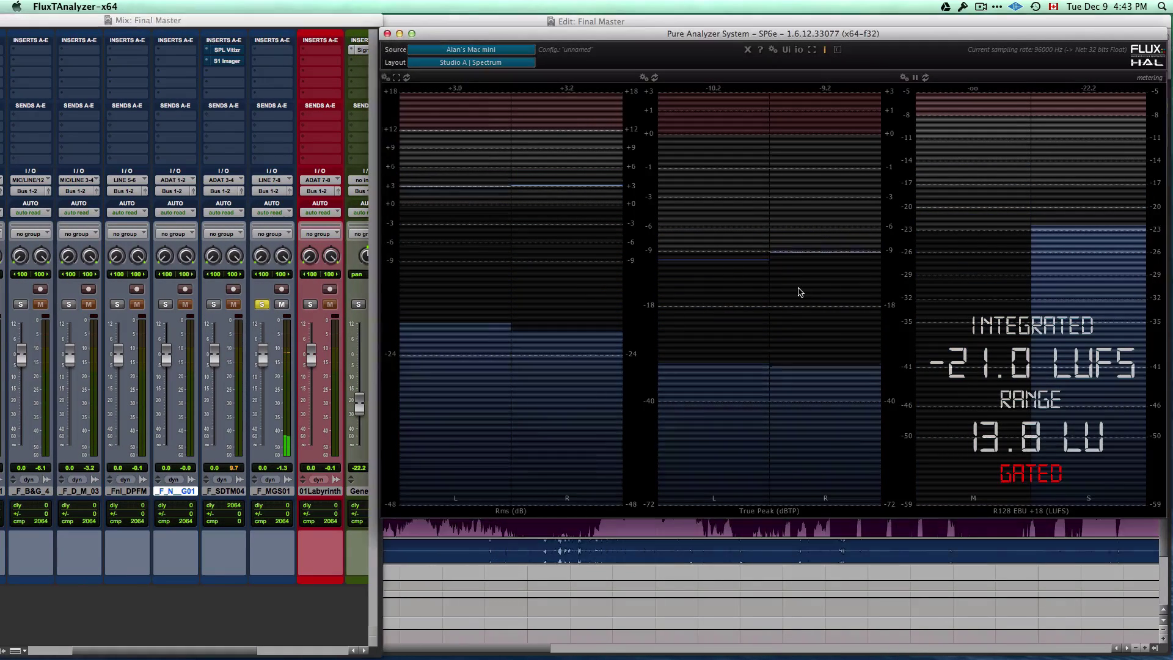
pyautogui.doubleClick(800, 292)
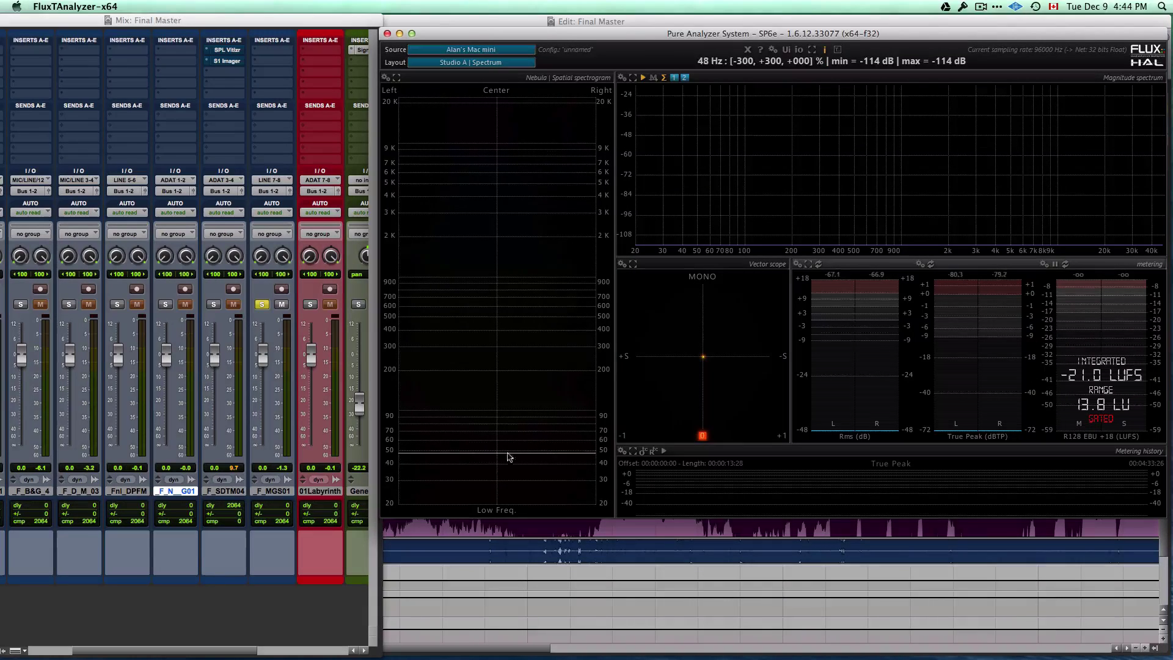
pyautogui.click(234, 639)
pyautogui.hscroll(-2, 198, 364)
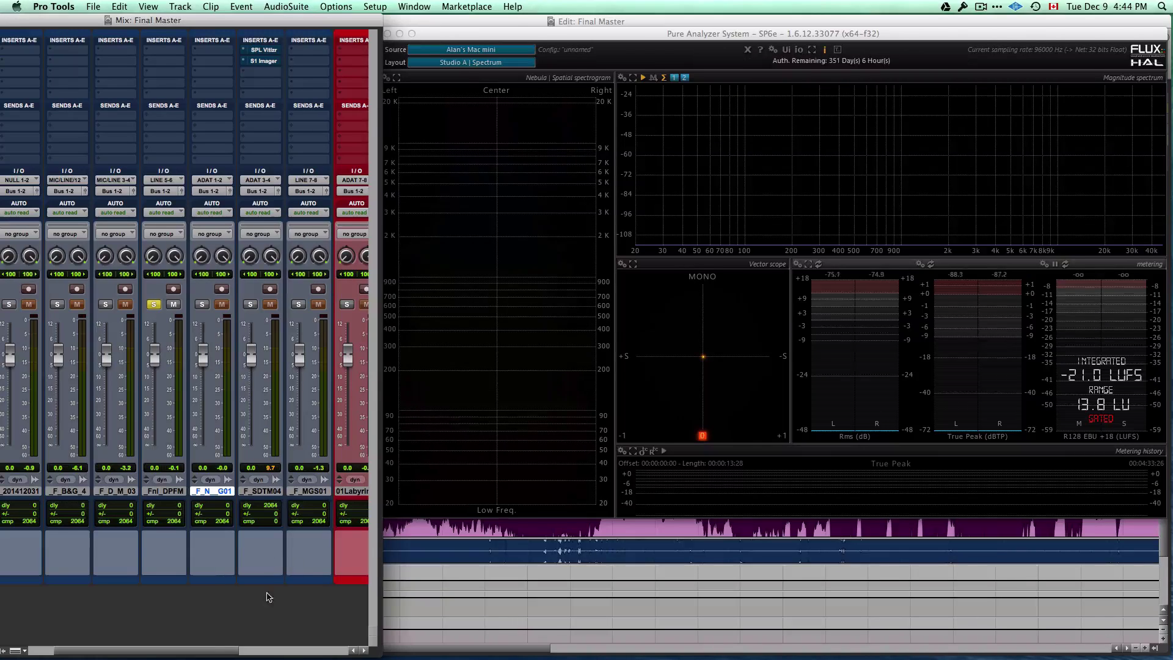
pyautogui.click(702, 112)
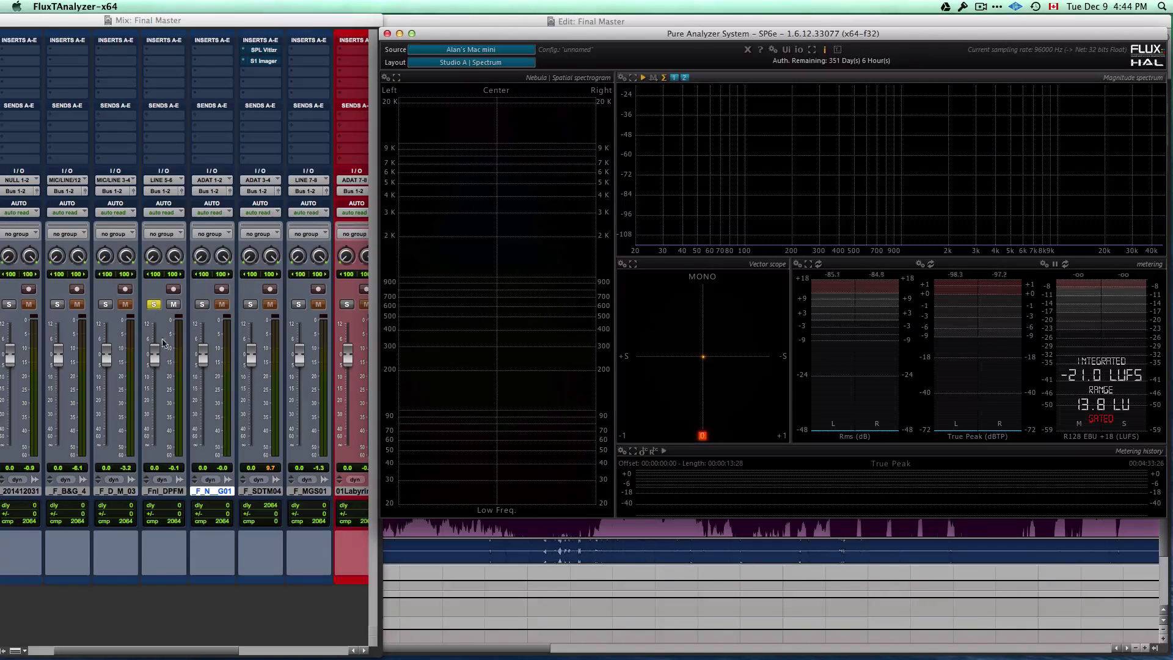
# Play the Fnl_DPFM track in Pro Tools to examine its spectrum, stereo image and loudness in Pure Analyzer, and stop playback
pyautogui.click(288, 607)
pyautogui.press('space')
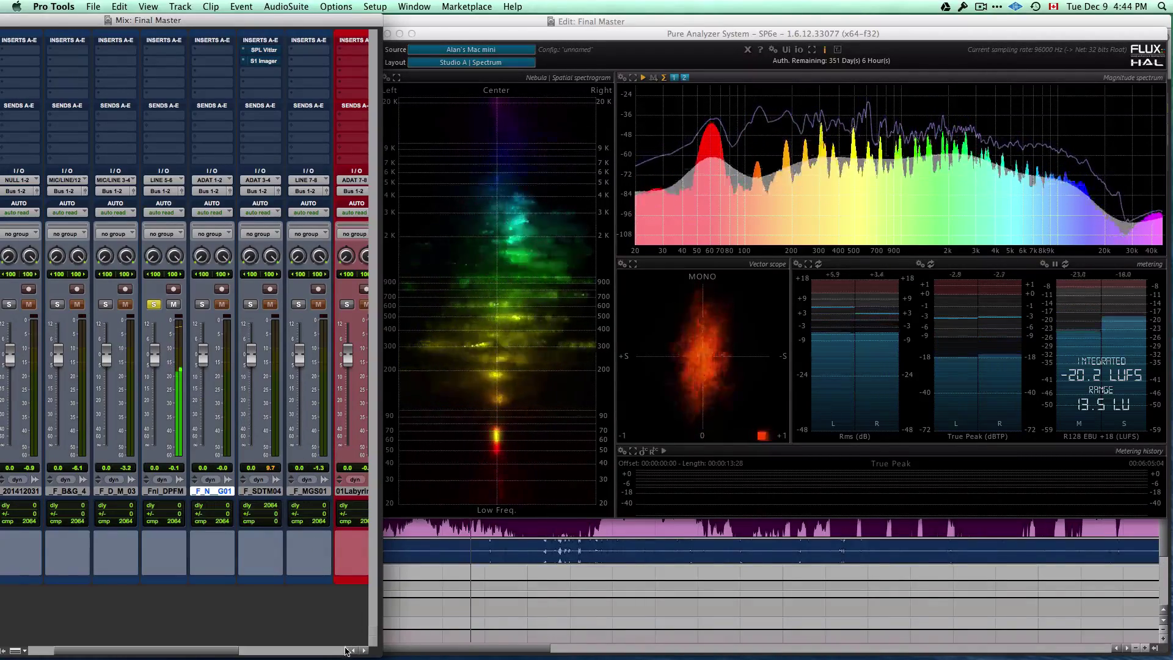
pyautogui.hscroll(5, 340, 450)
pyautogui.moveTo(497, 484)
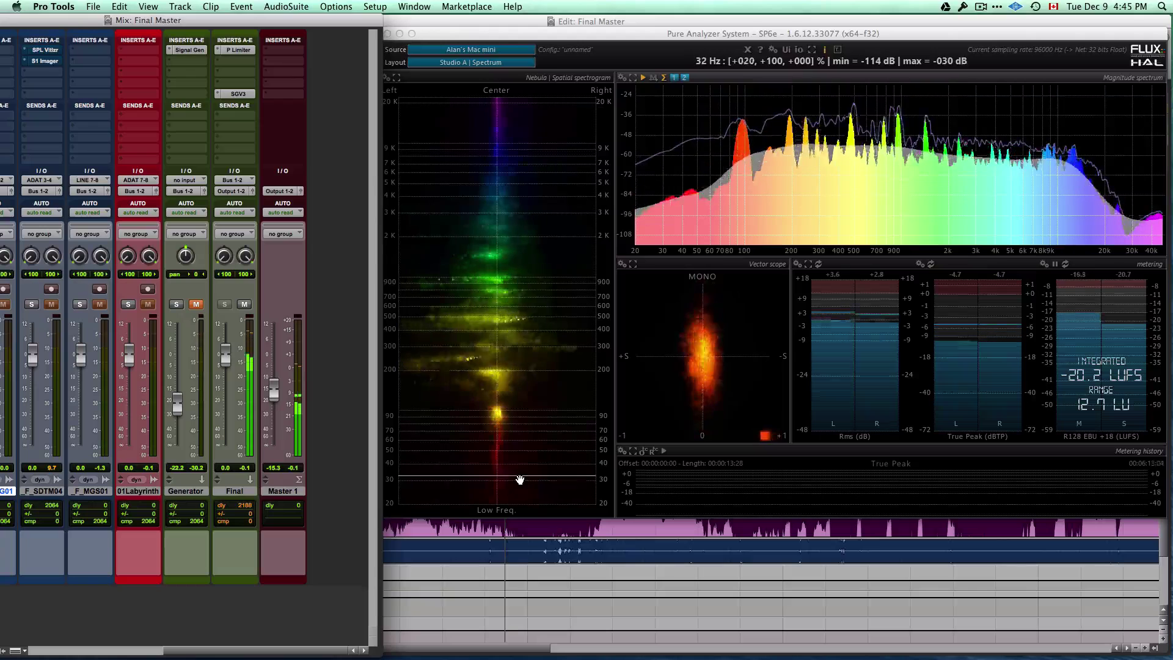
pyautogui.press('space')
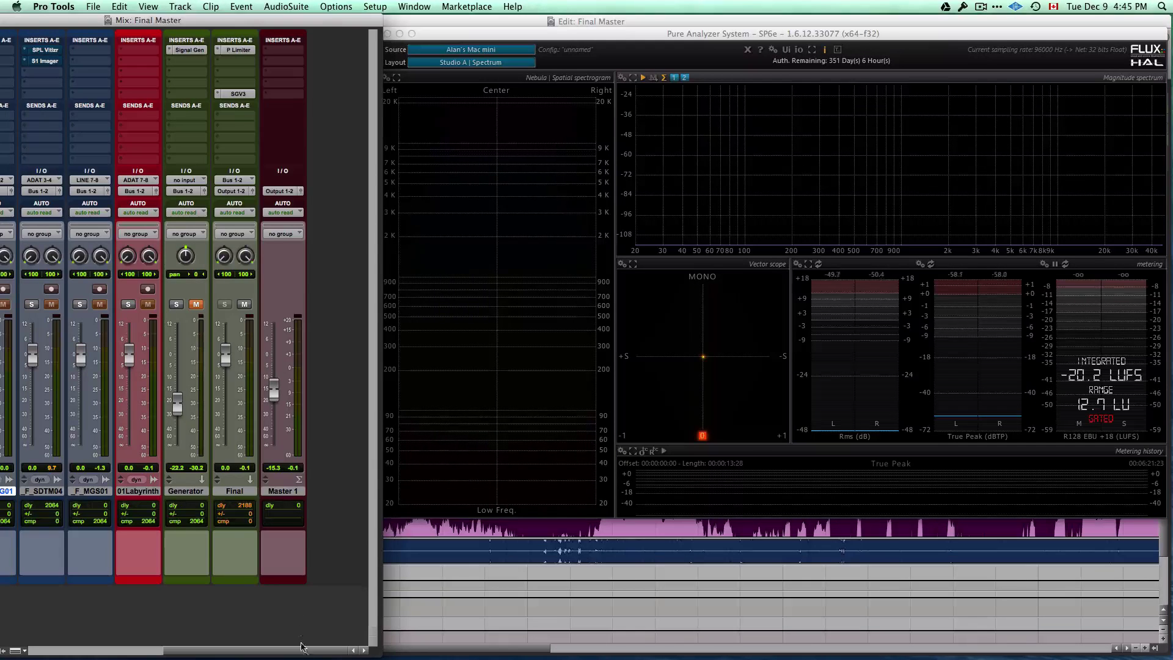
pyautogui.moveTo(300, 648); pyautogui.dragTo(181, 644)
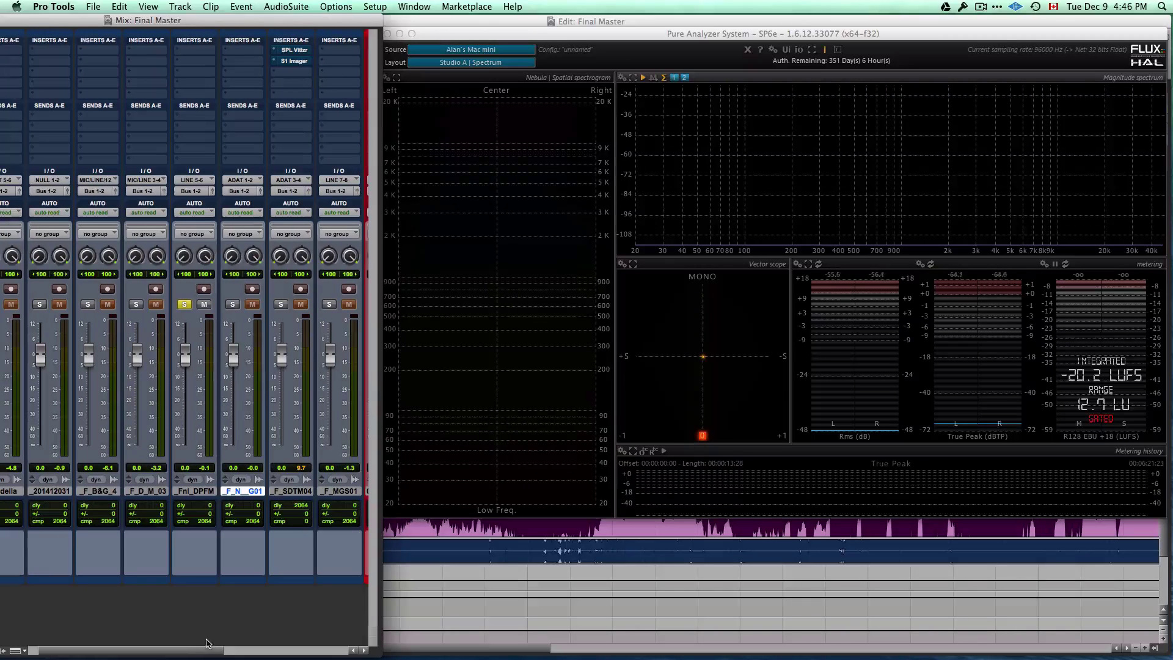